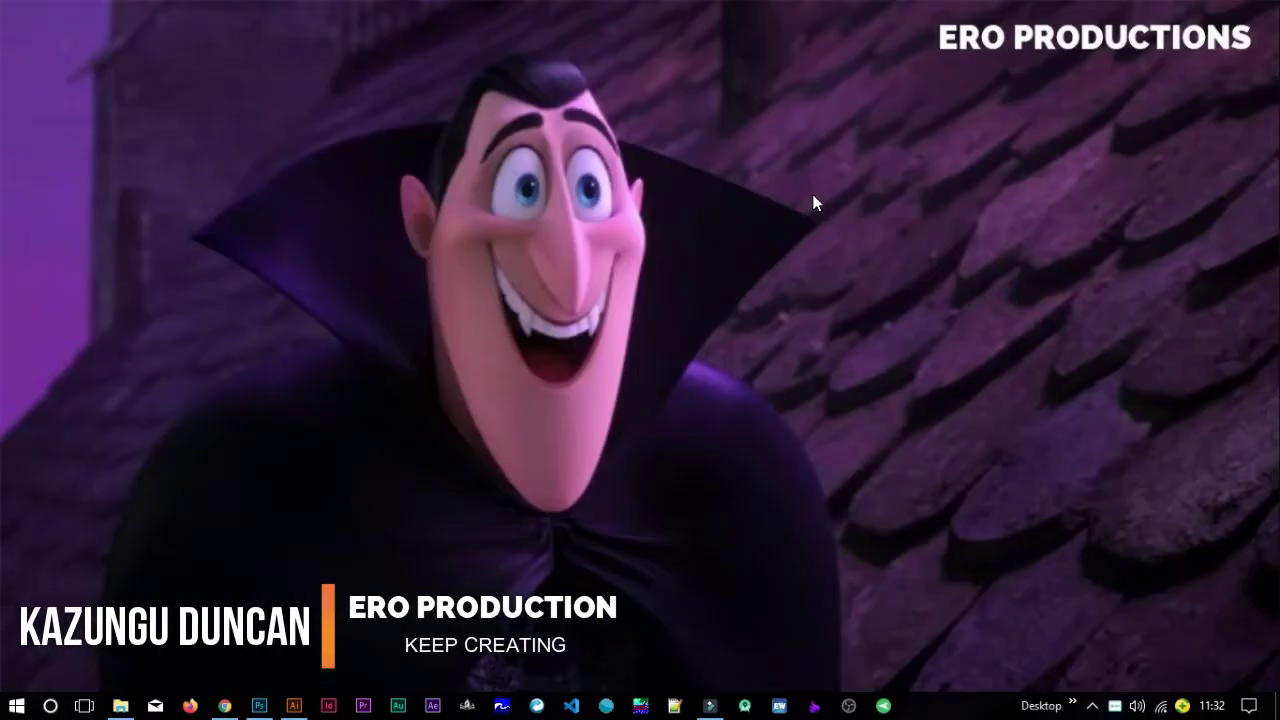
Restore the Chrome window and enter somas.uonbi.ac.ke in a new tab's address bar.
left_click(225, 706)
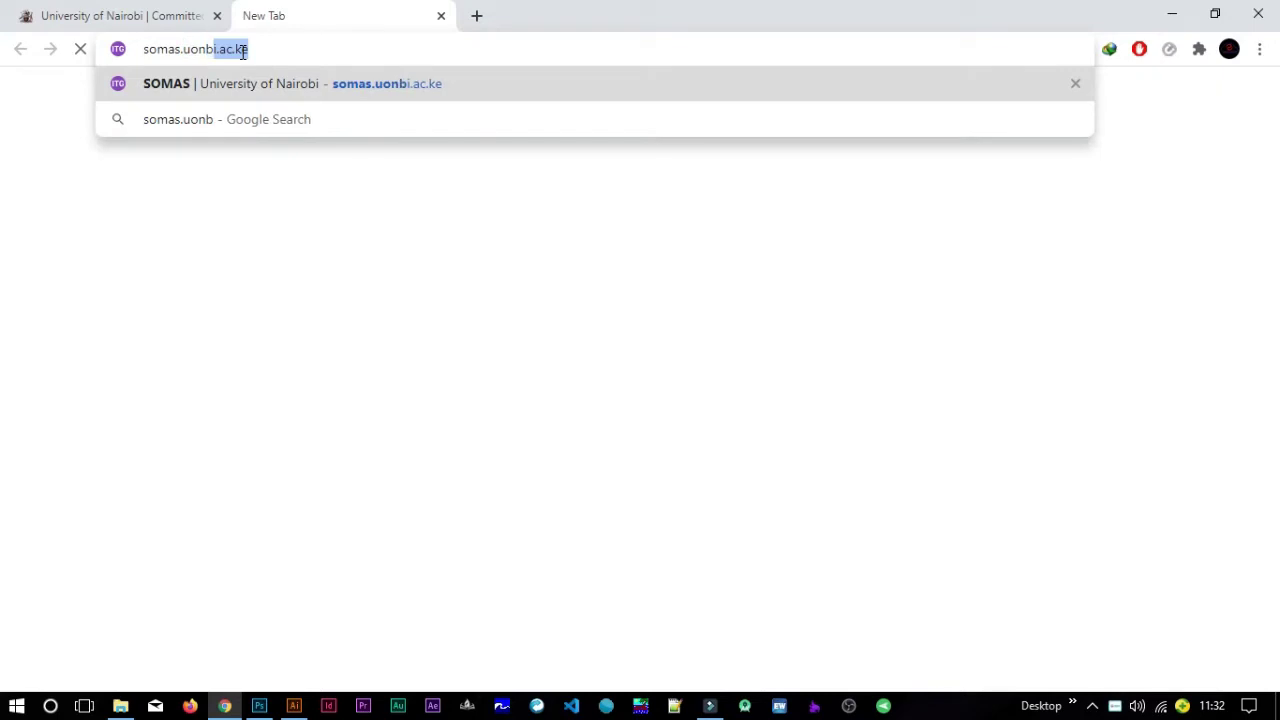
type("i.ac.ke")
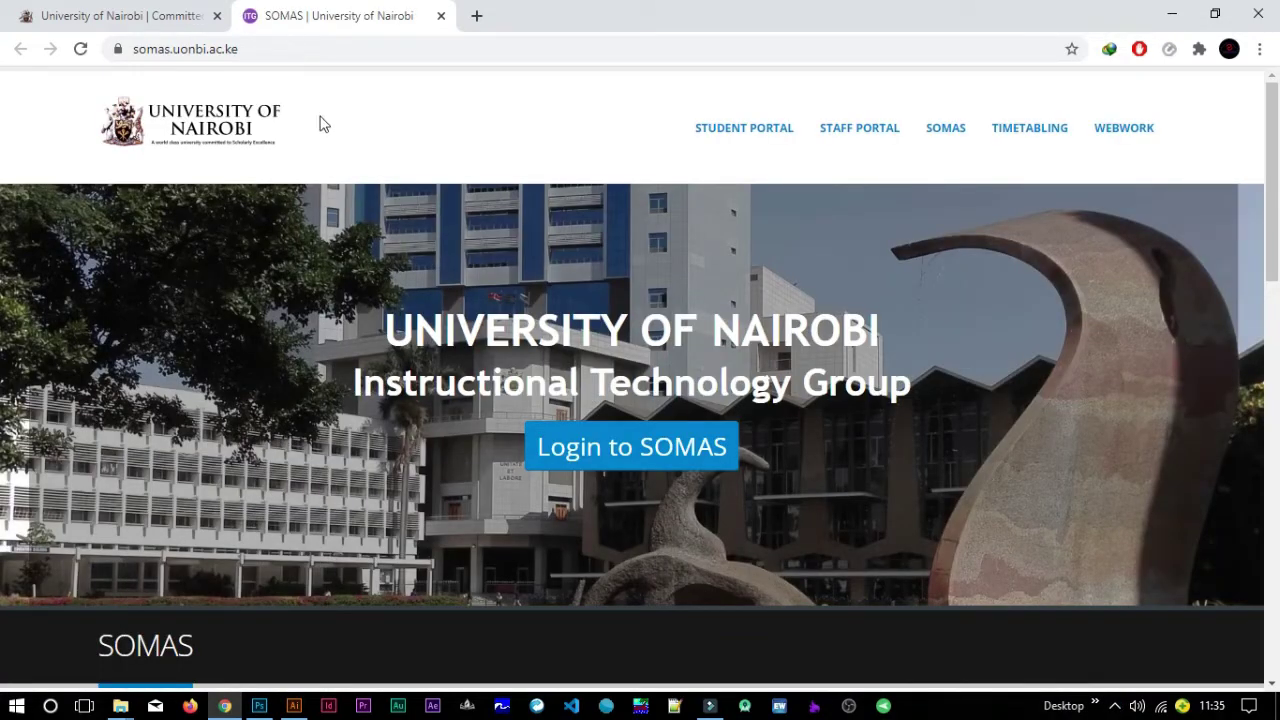
Go from the Instructional Technology Group homepage to the SOMAS login page.
left_click(627, 453)
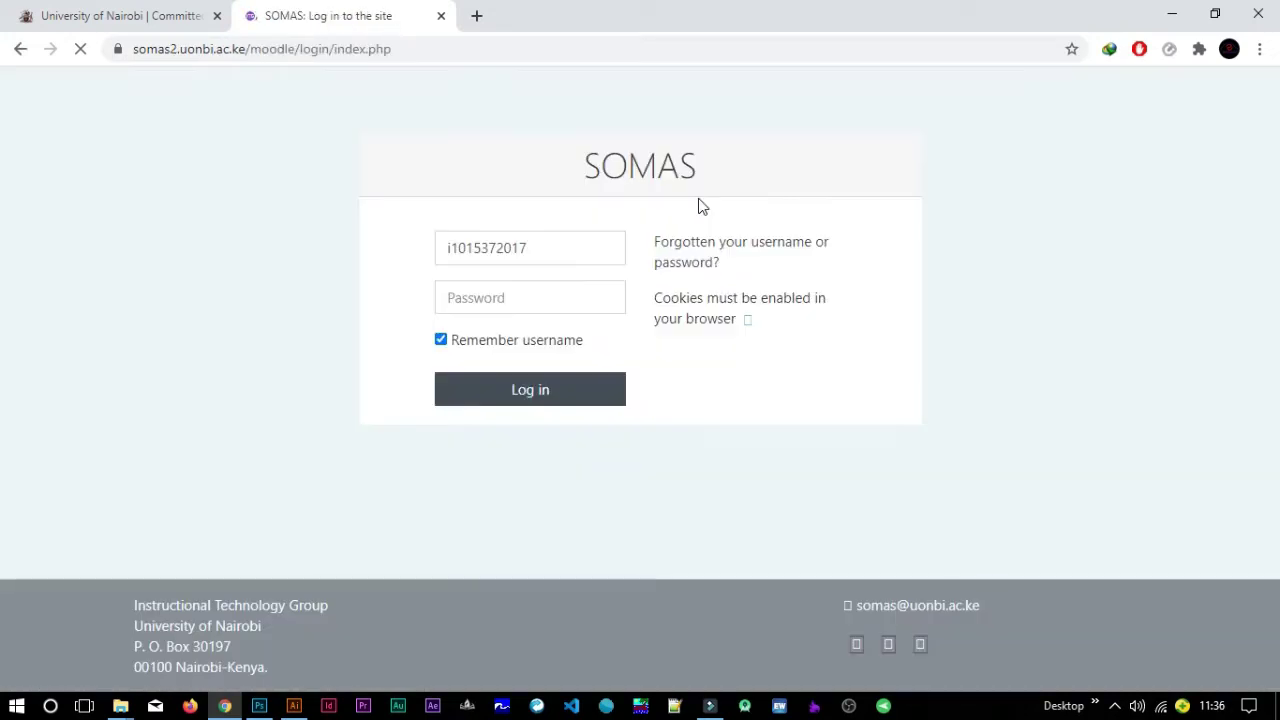
Log in with the student's username and retyped password, with Remember username enabled.
left_click(549, 245)
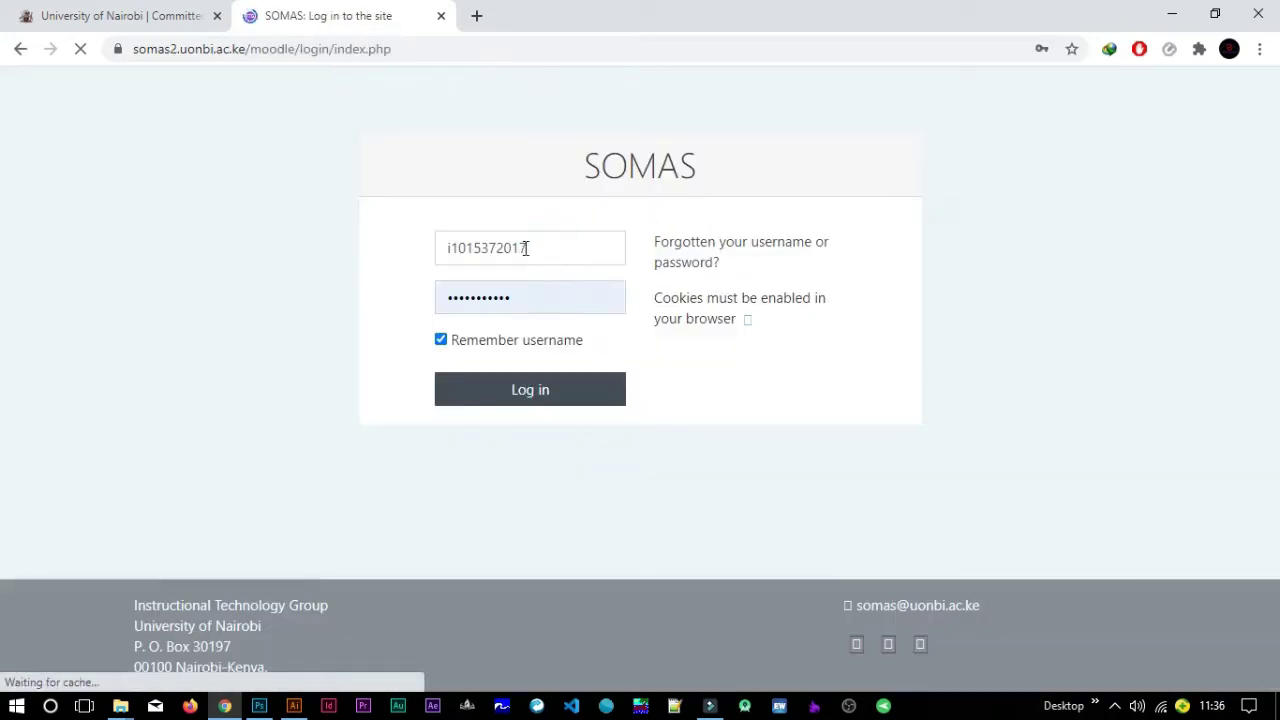
left_click(528, 248)
double_click(436, 258)
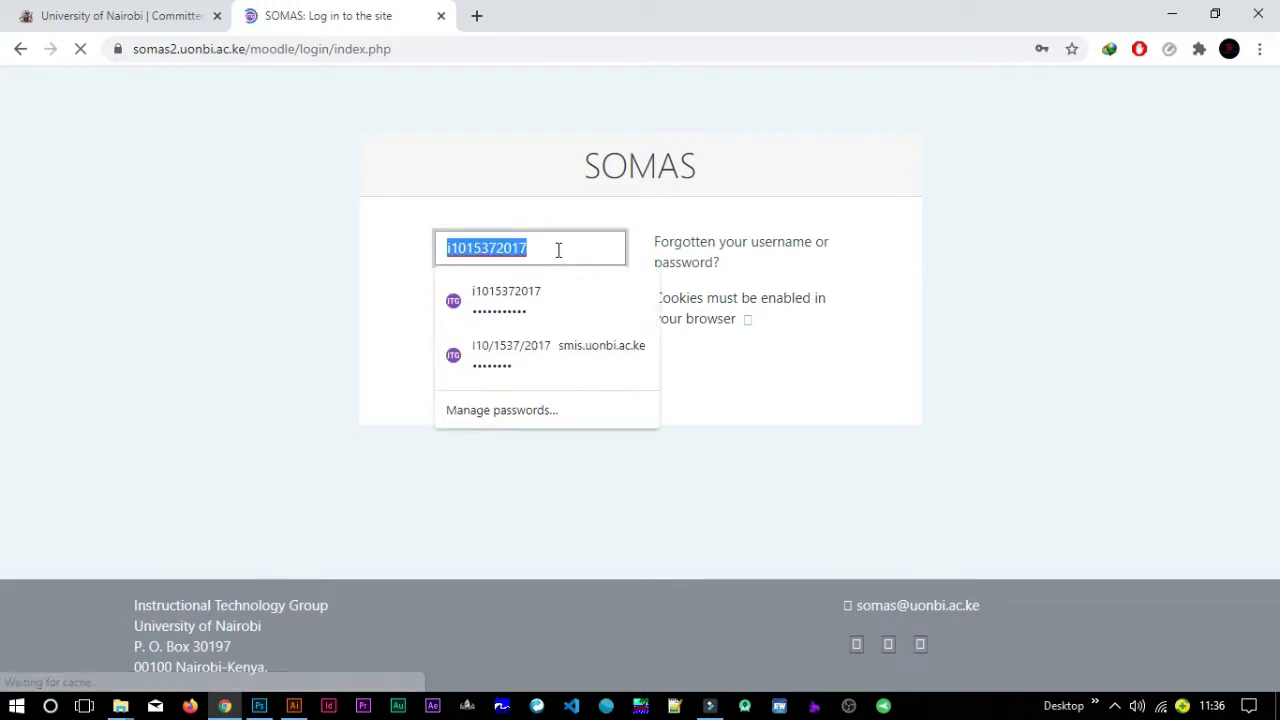
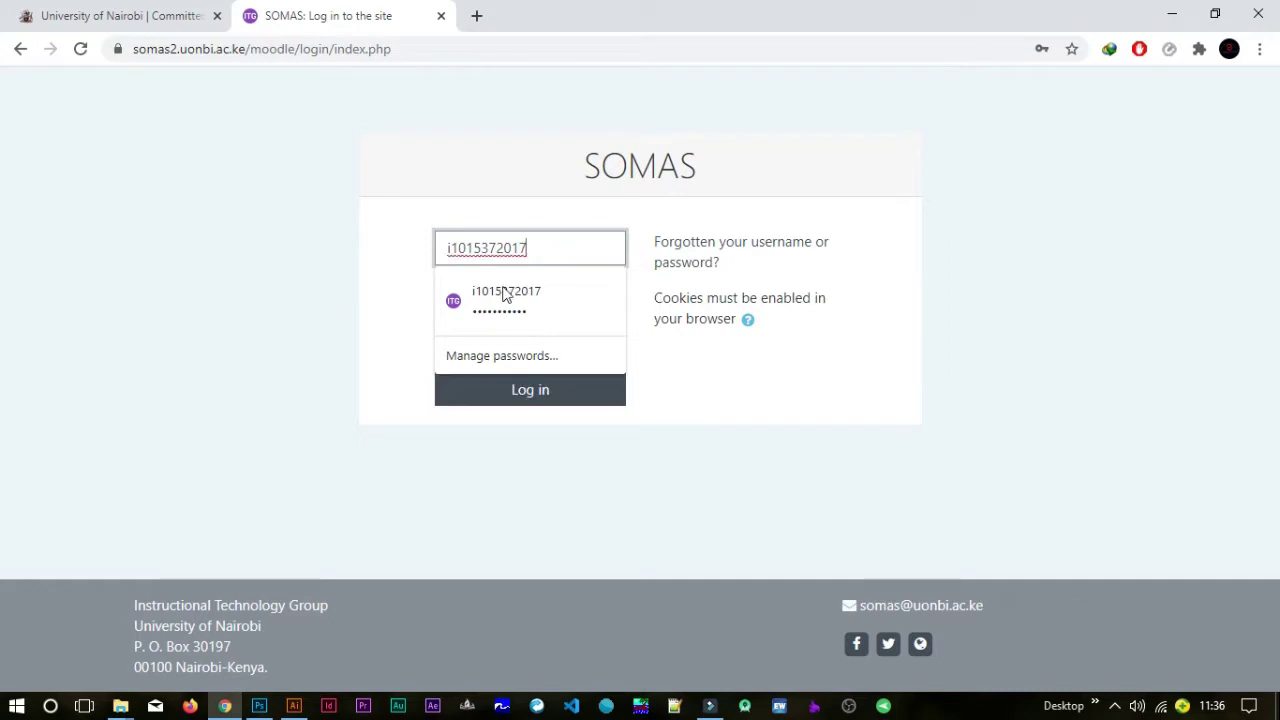
key("Return")
left_click(526, 298)
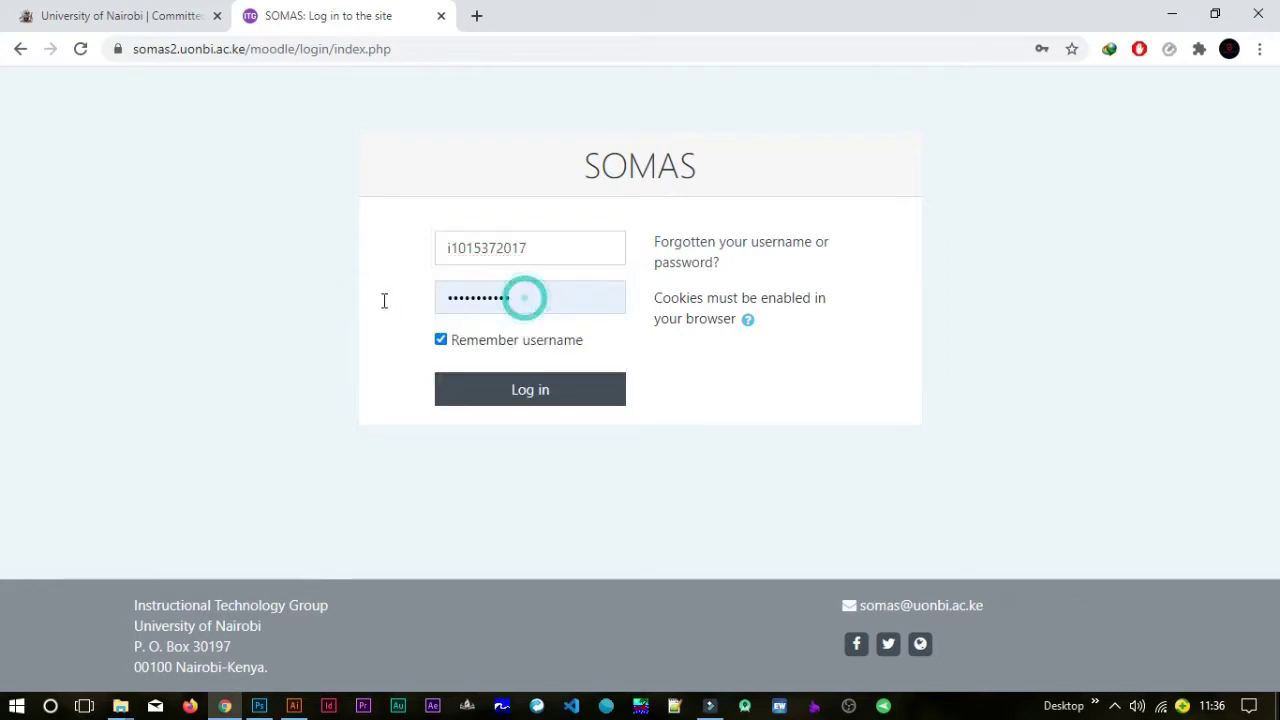
key("ctrl+a")
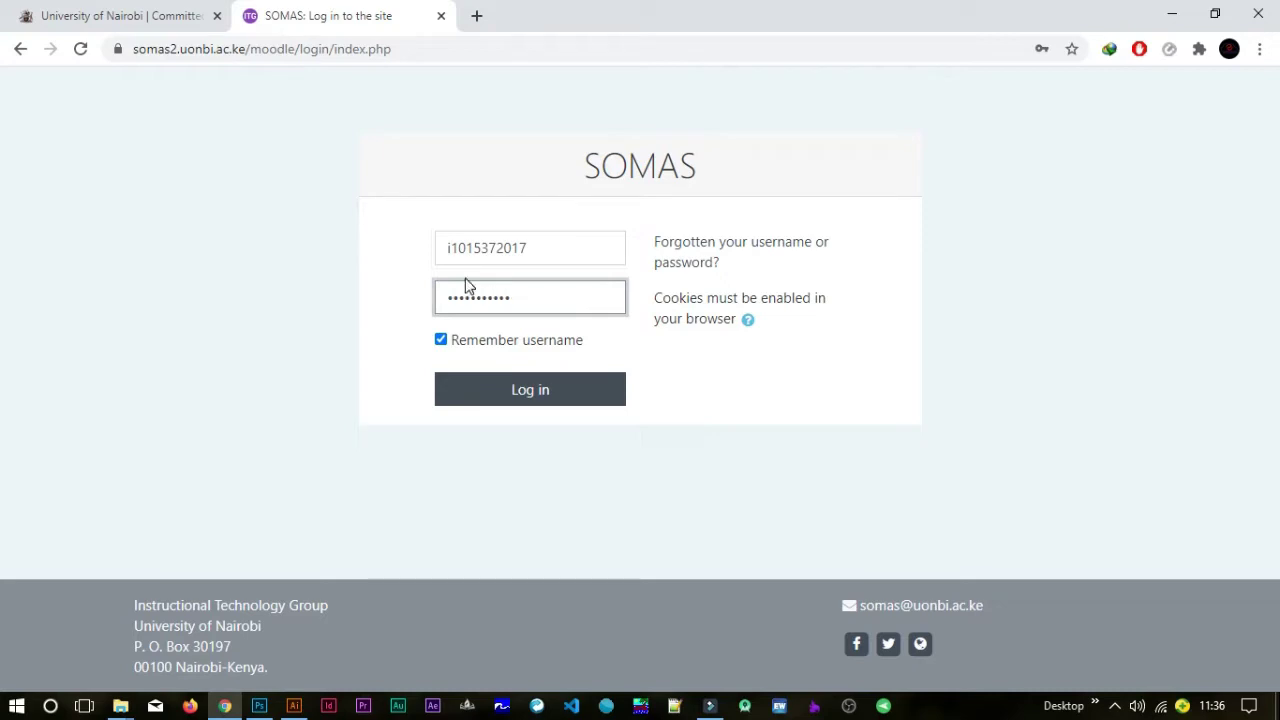
left_click(441, 339)
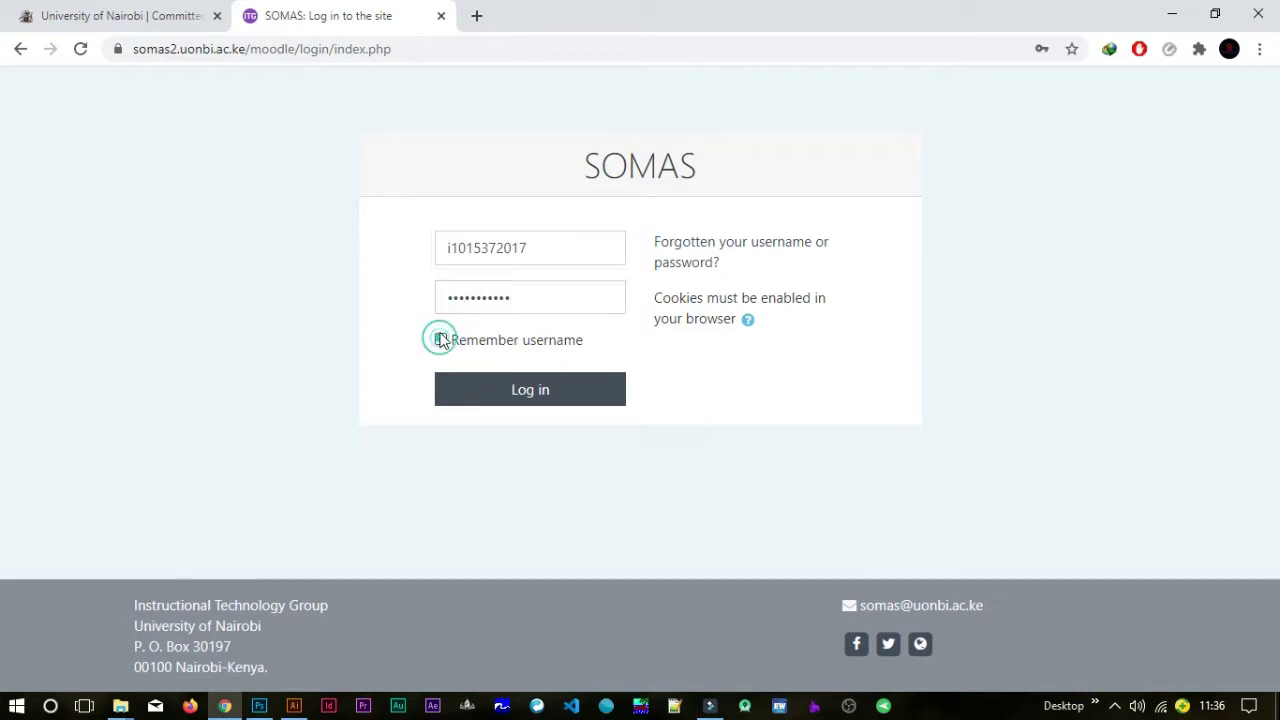
left_click(505, 396)
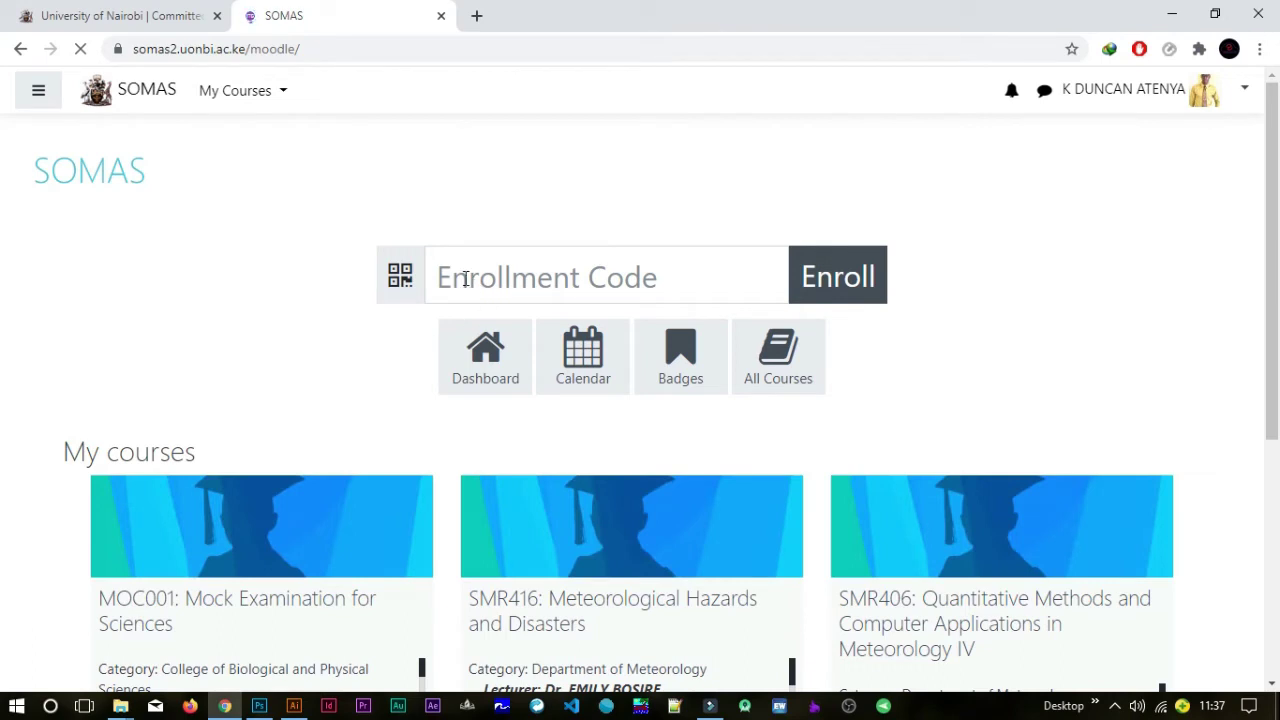
Submit a previously saved enrollment code to join MOC001: Mock Examination for Sciences.
left_click(605, 279)
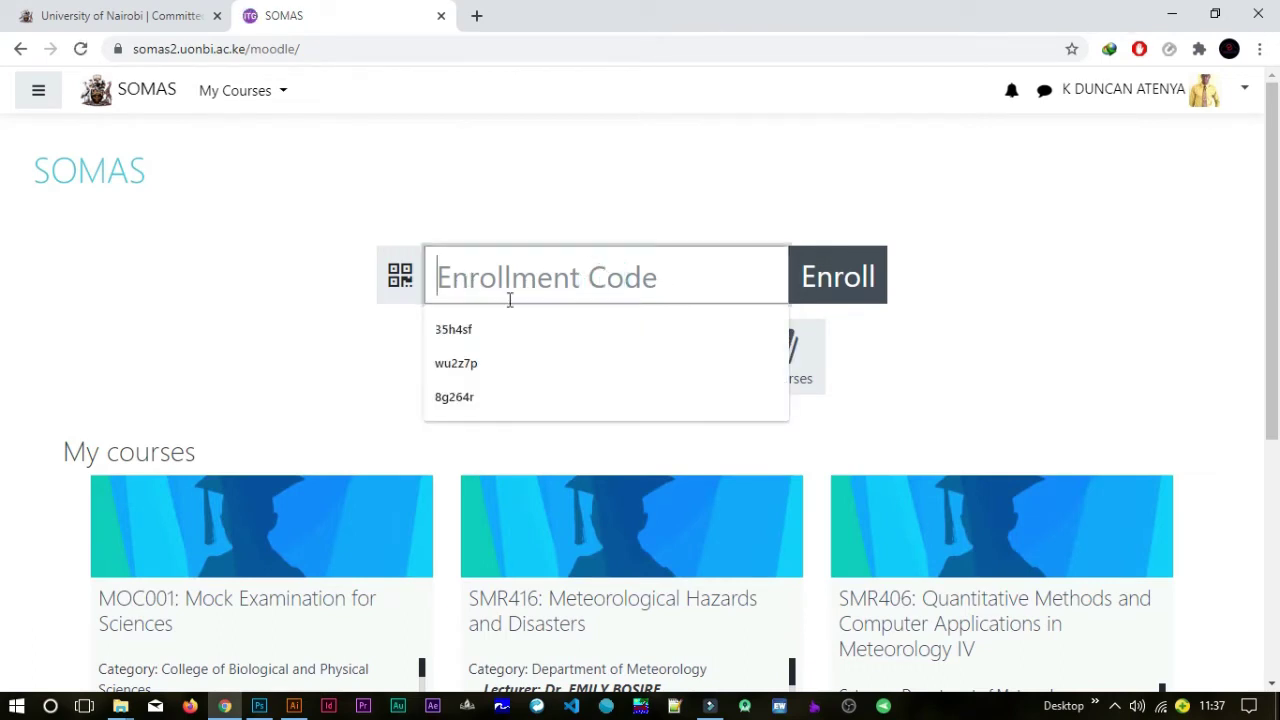
left_click(490, 339)
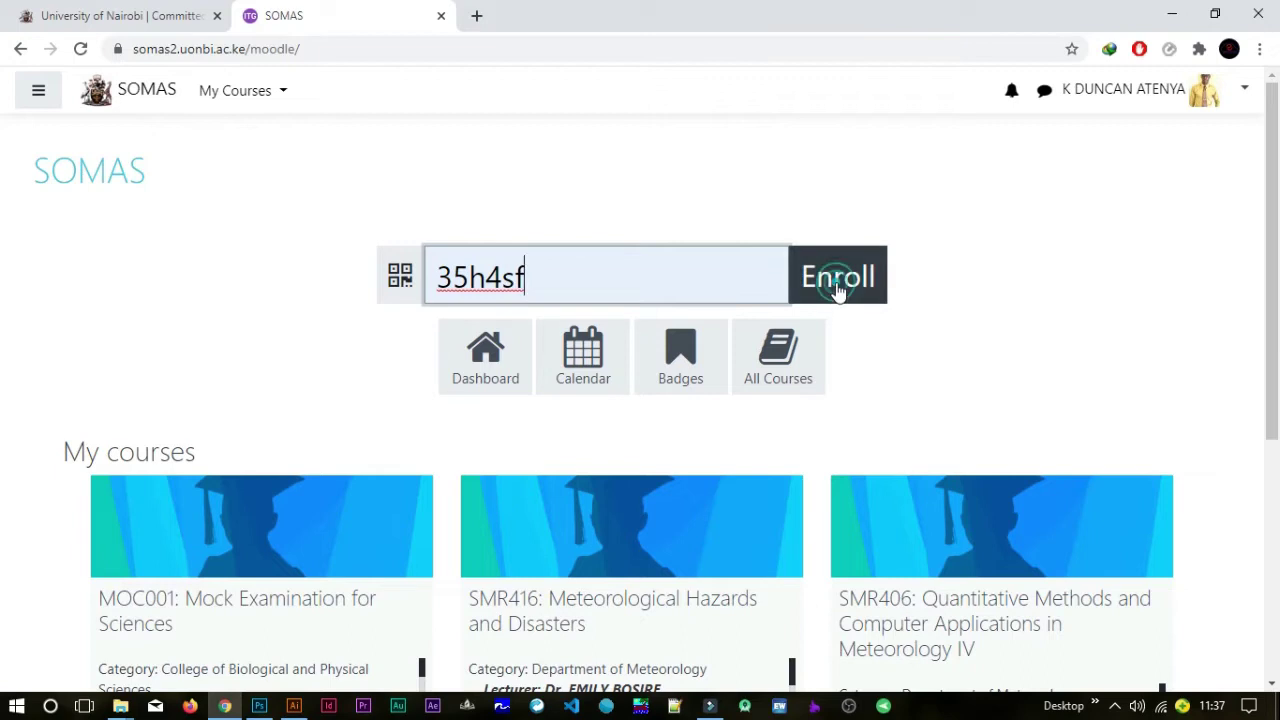
left_click(837, 289)
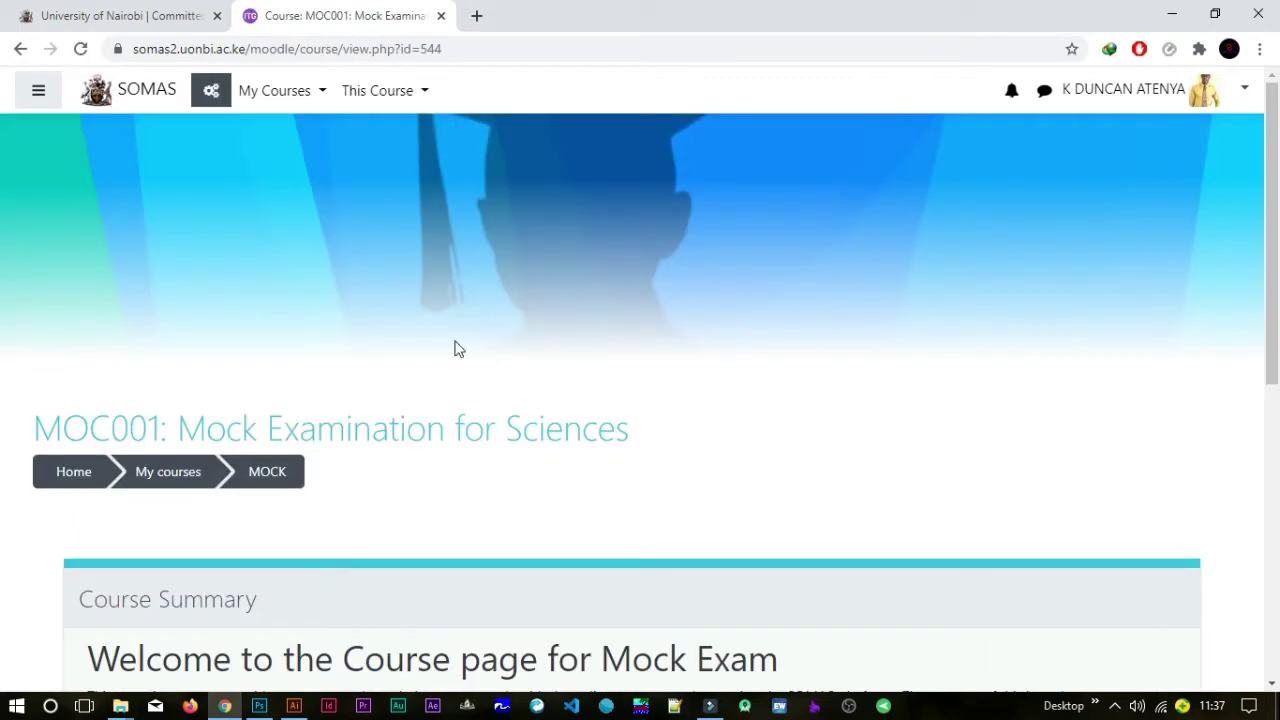
Open the MOCK Exam for Sciences quiz and scroll through its attempt details.
scroll(389, 466, "down", 2)
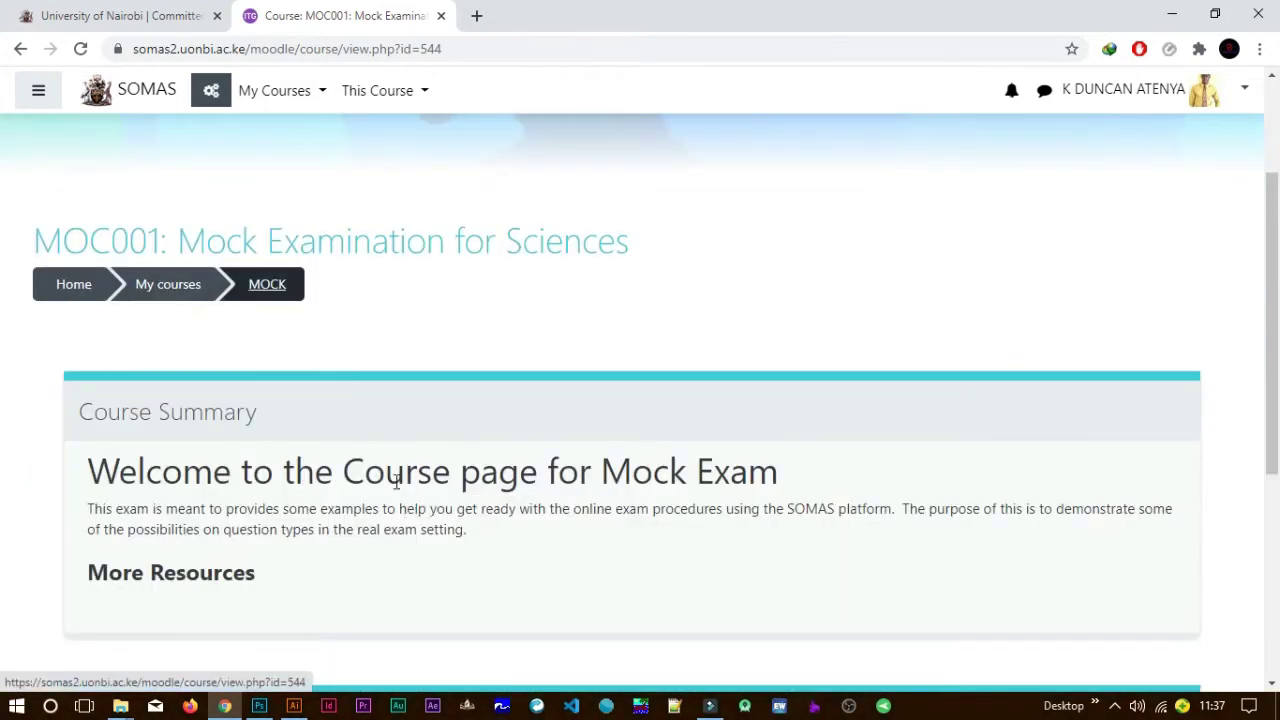
scroll(337, 491, "down", 3)
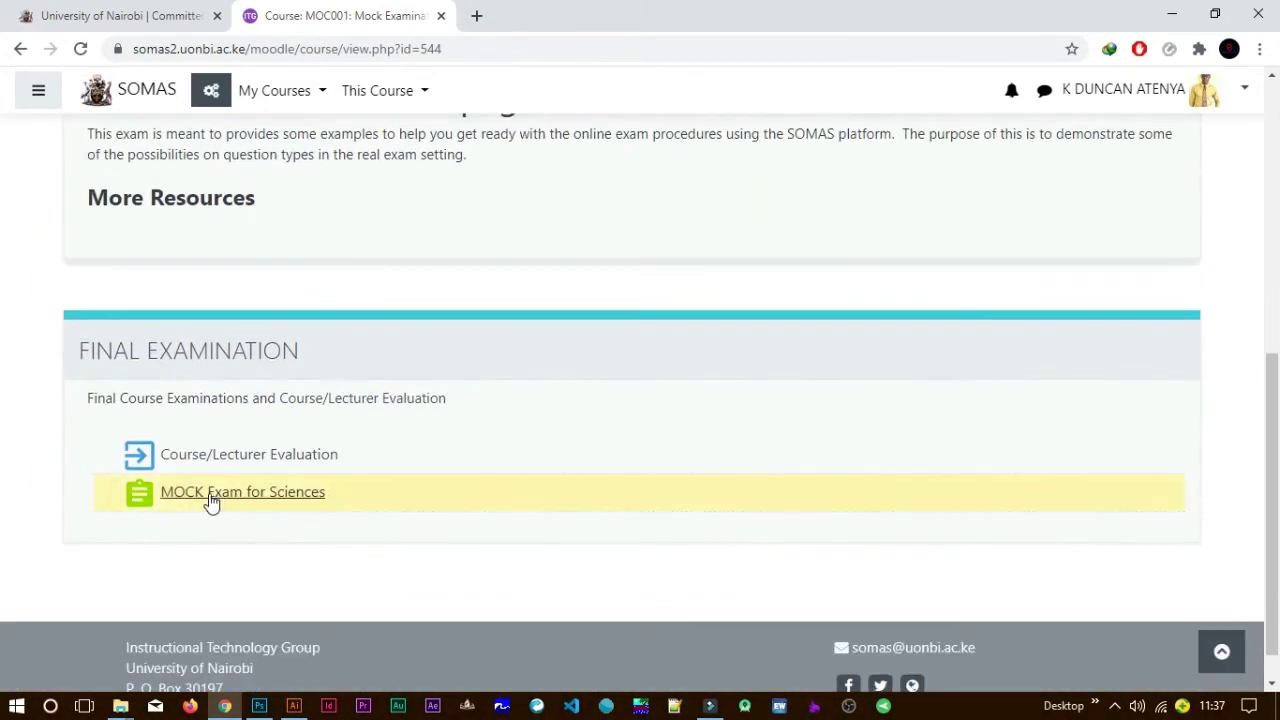
left_click(259, 502)
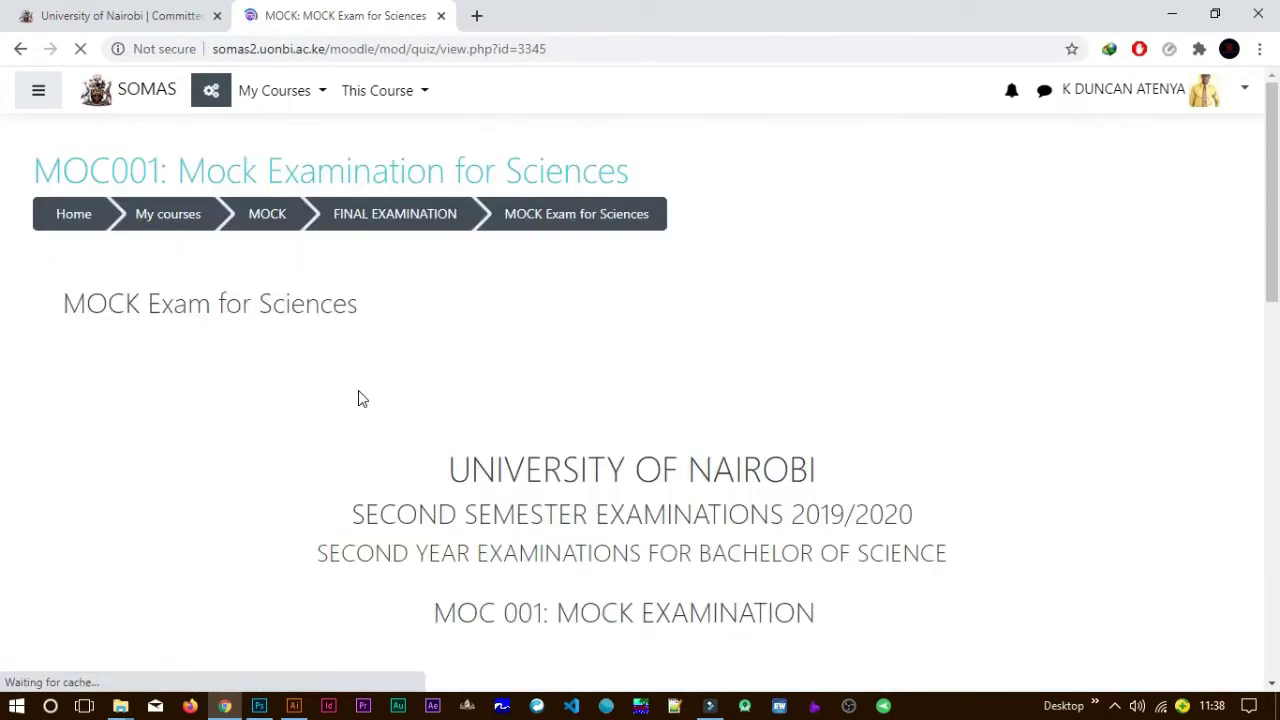
scroll(490, 477, "down", 7)
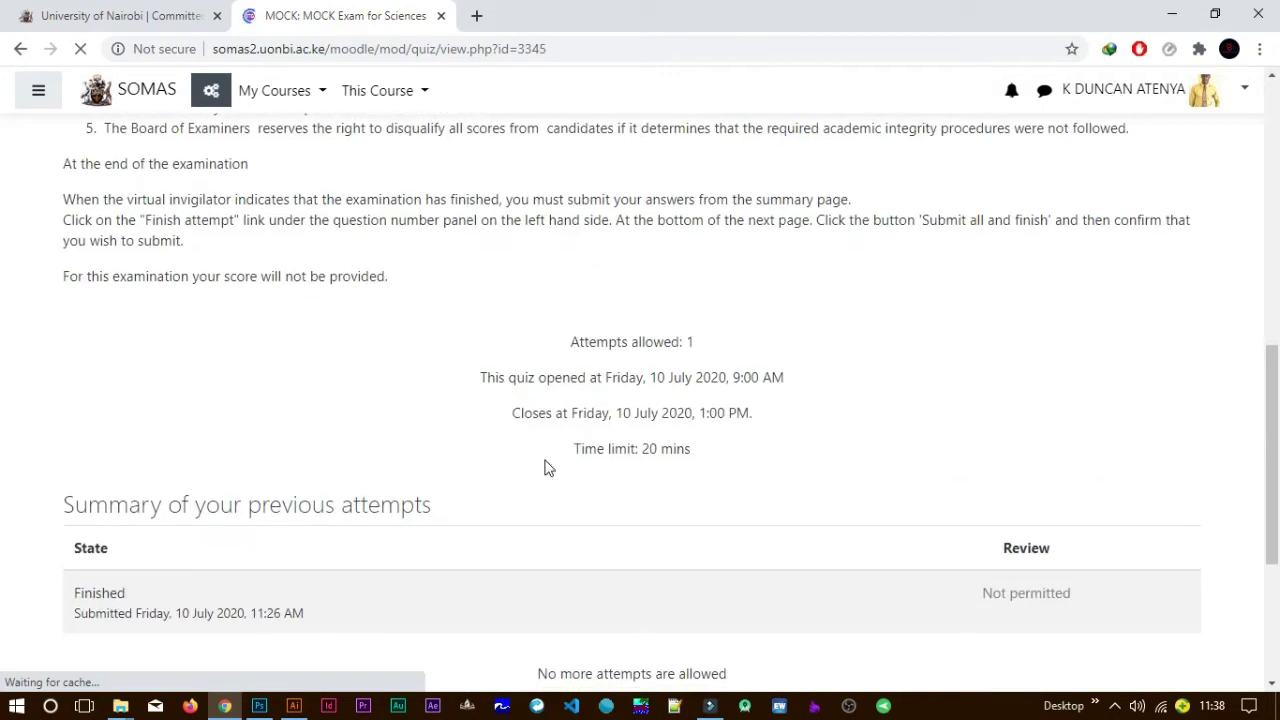
scroll(462, 493, "down", 2)
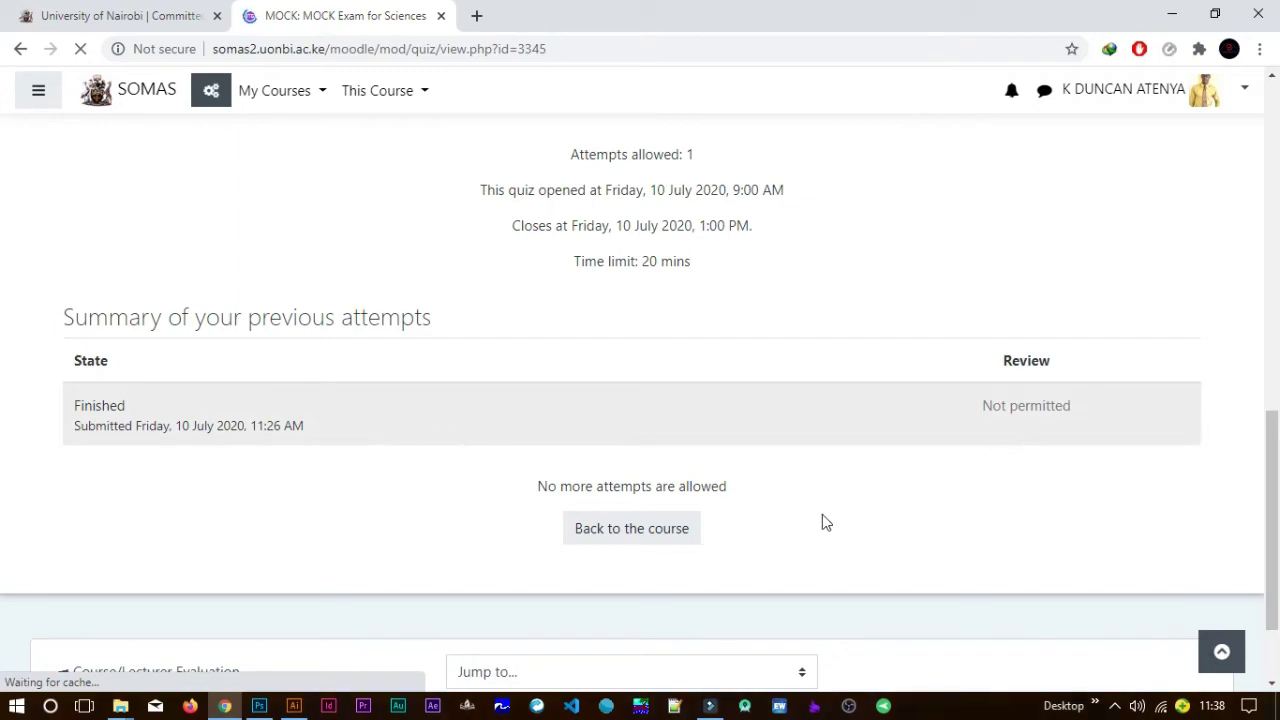
scroll(720, 558, "down", 2)
scroll(700, 530, "up", 10)
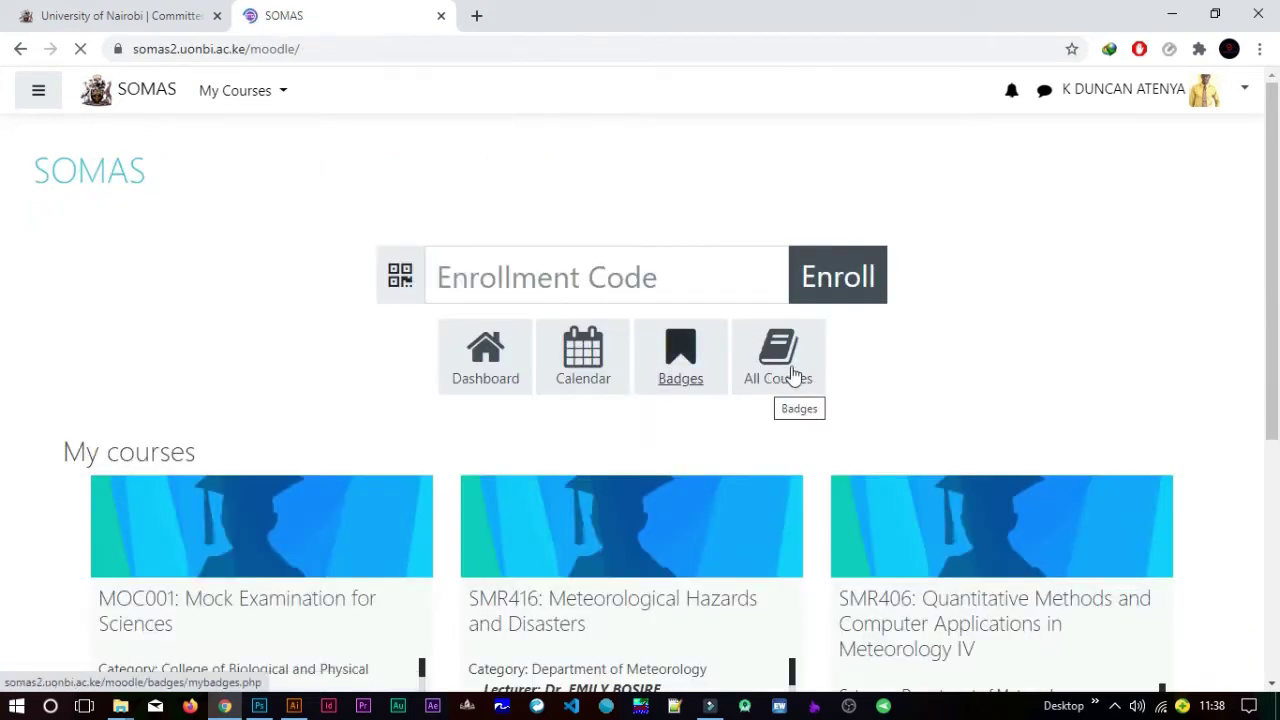
Browse all course categories and open College of Biological and Physical Sciences.
left_click(778, 372)
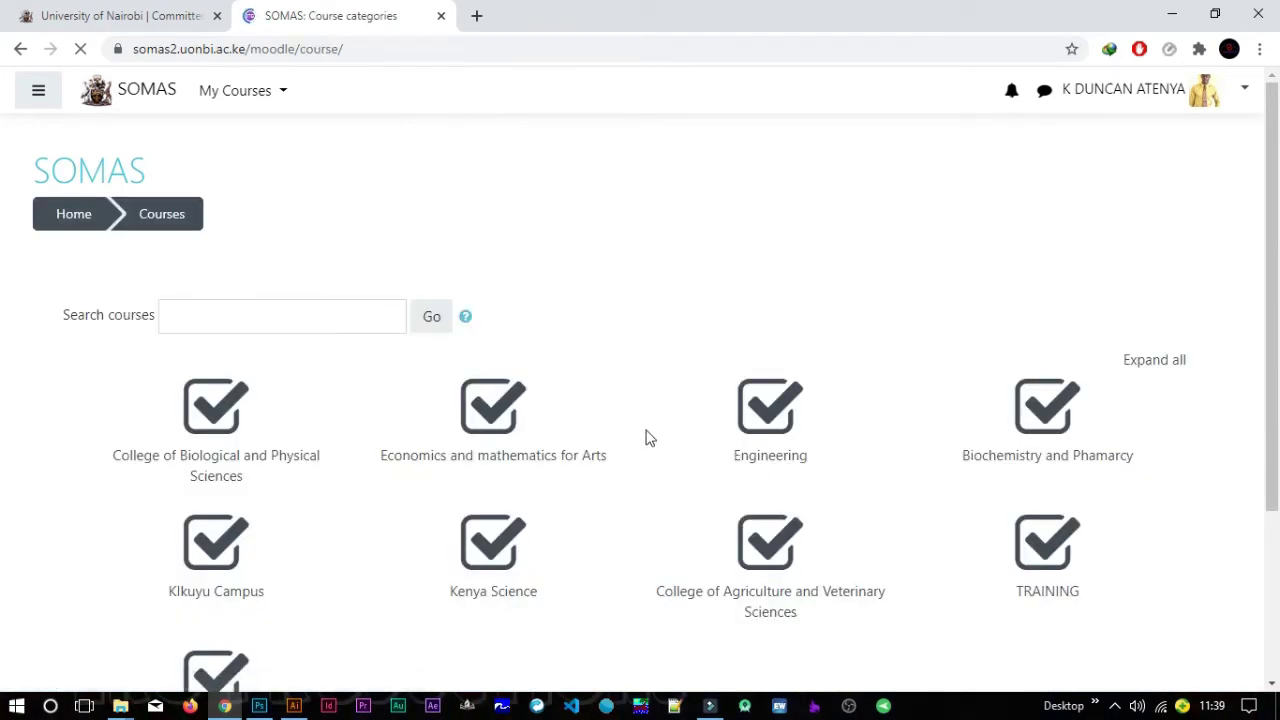
scroll(646, 437, "down", 3)
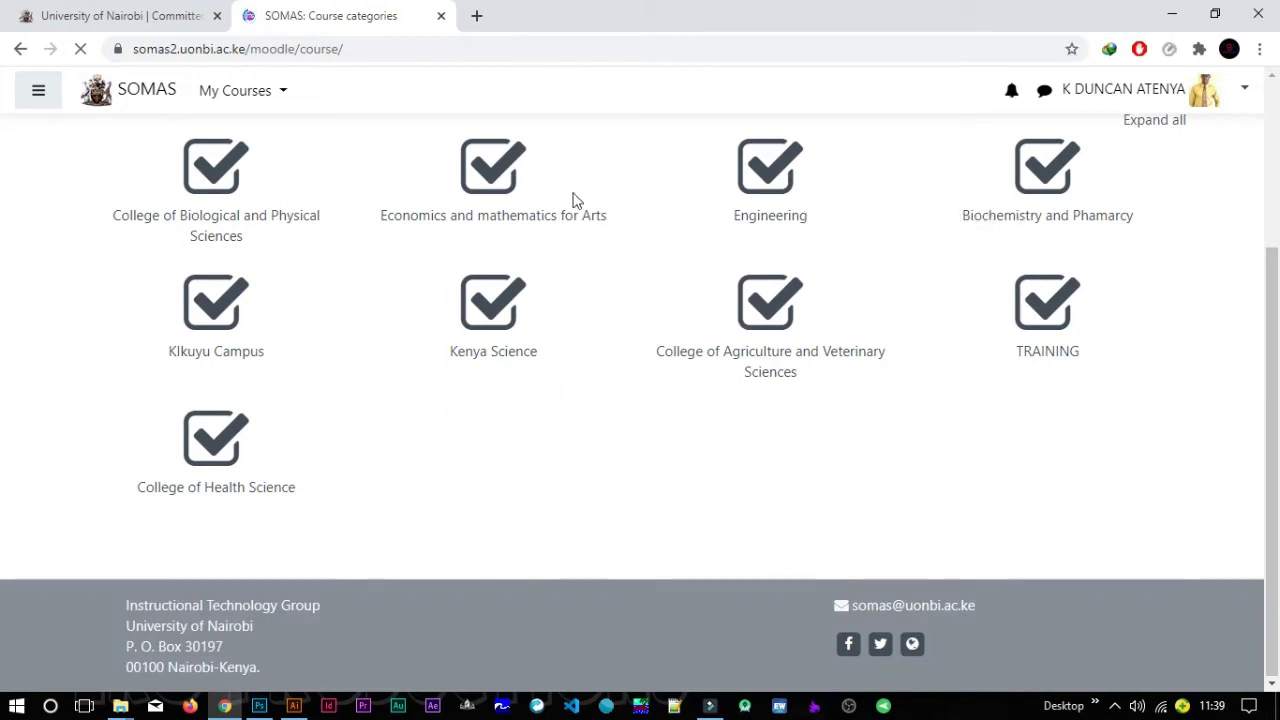
scroll(309, 304, "up", 2)
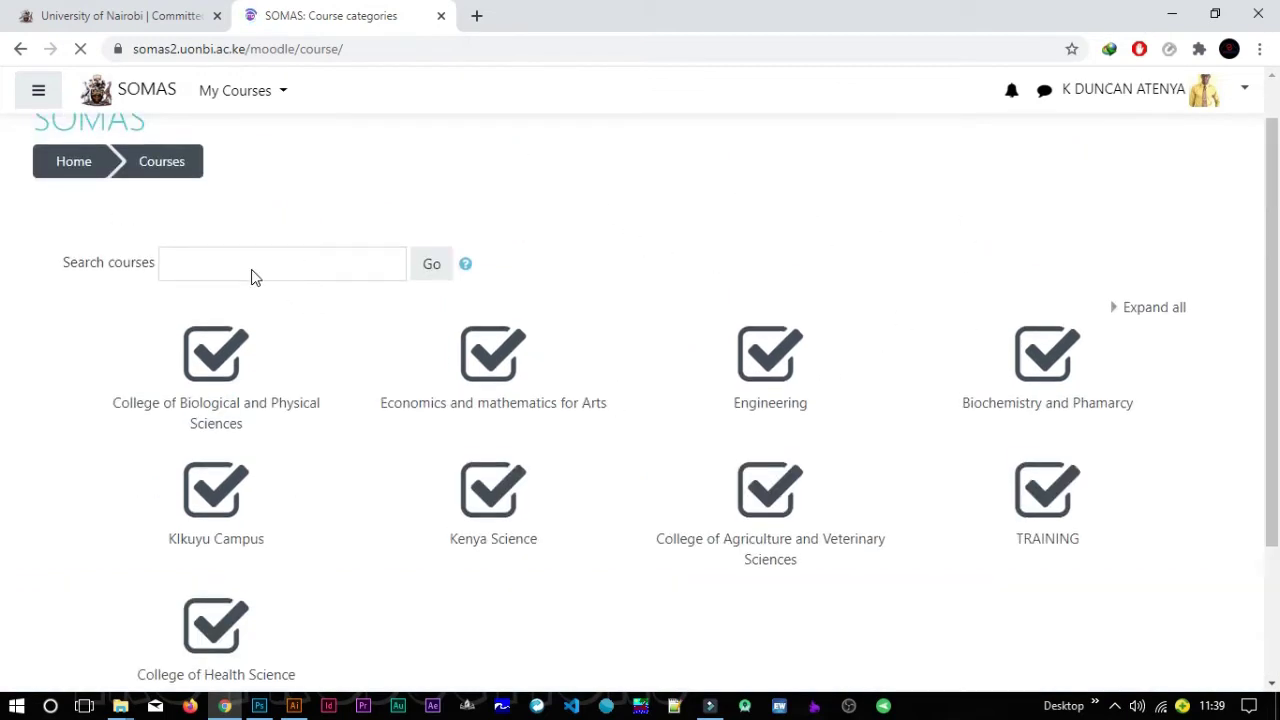
left_click(222, 388)
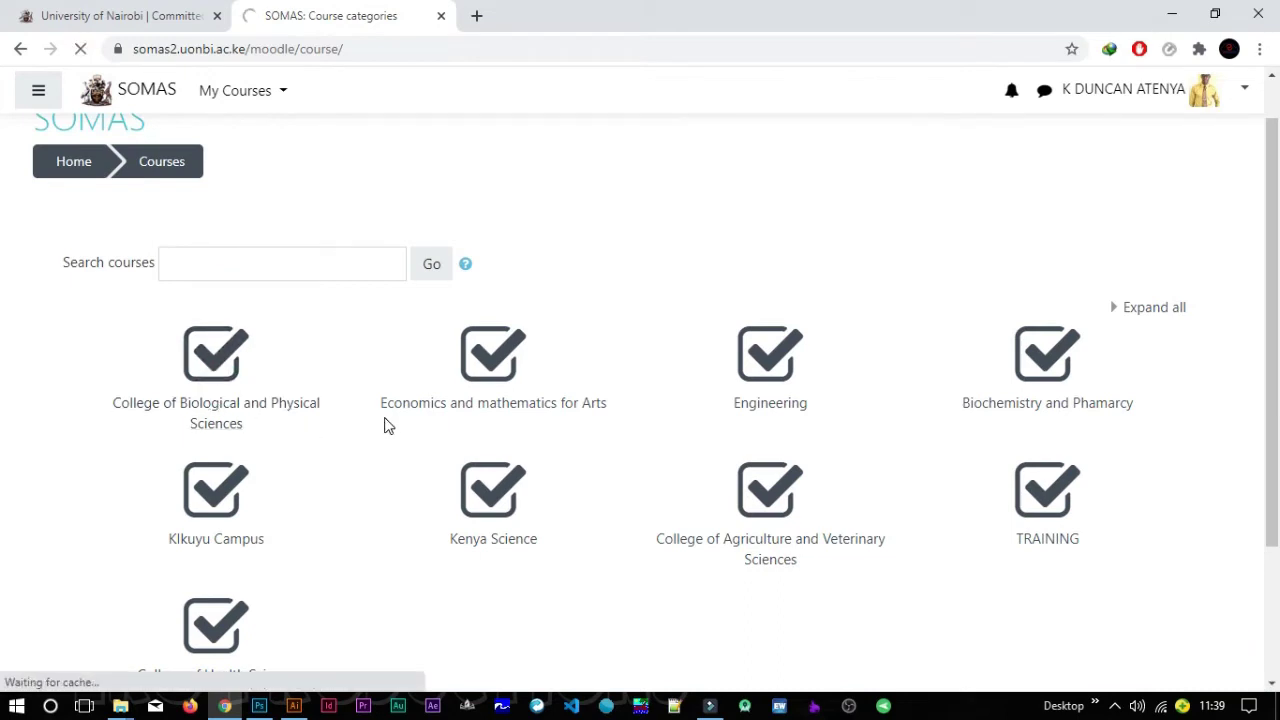
scroll(315, 400, "down", 2)
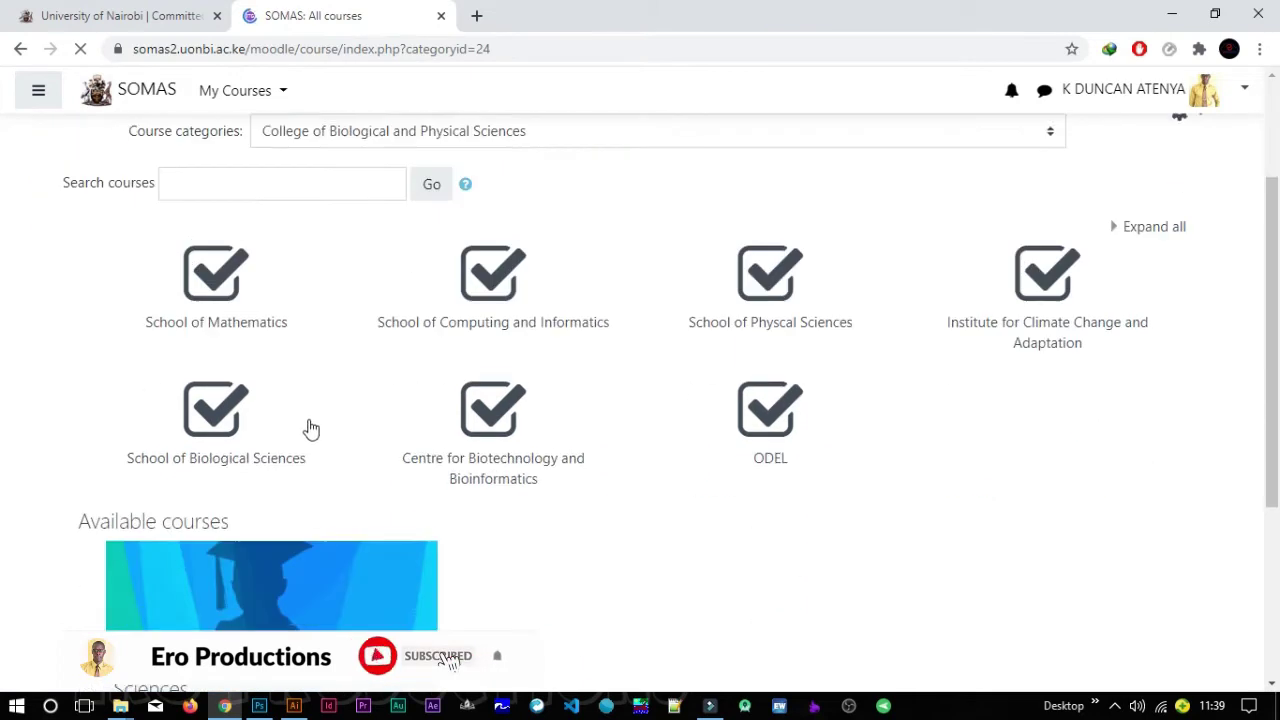
left_click(471, 322)
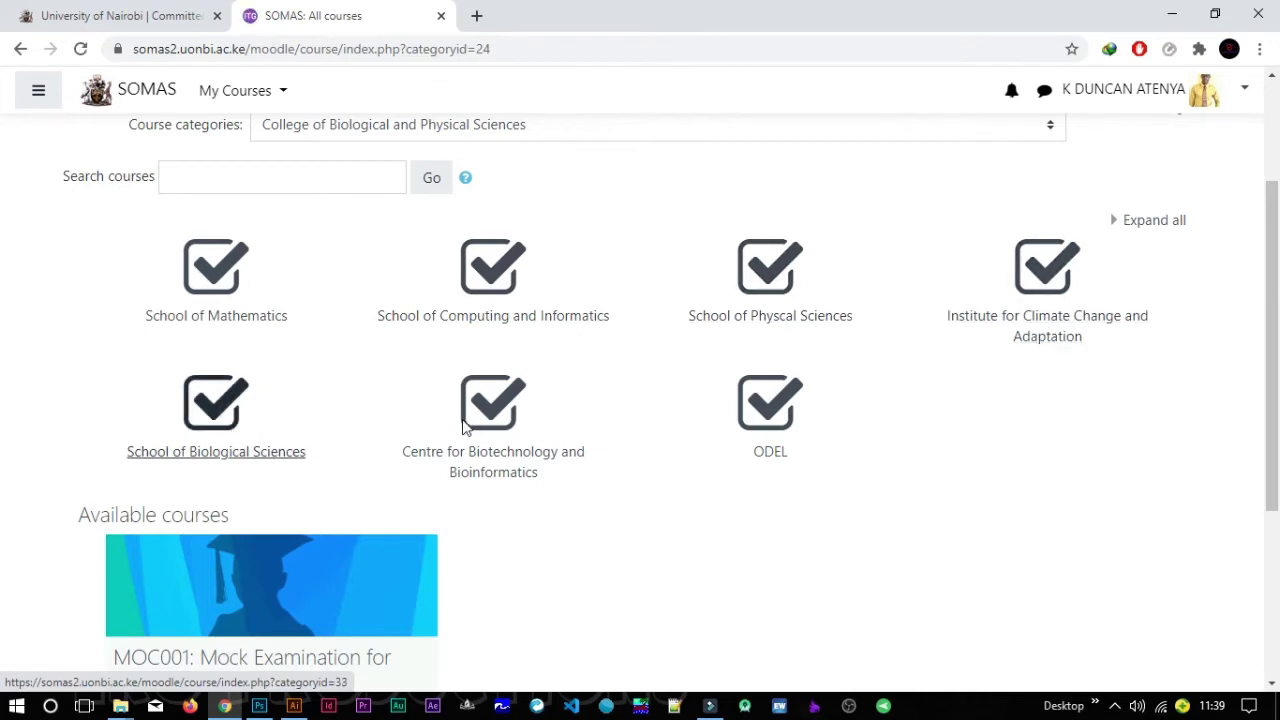
Open School of Physcal Sciences, then the Department of Meteorology course list.
left_click(746, 283)
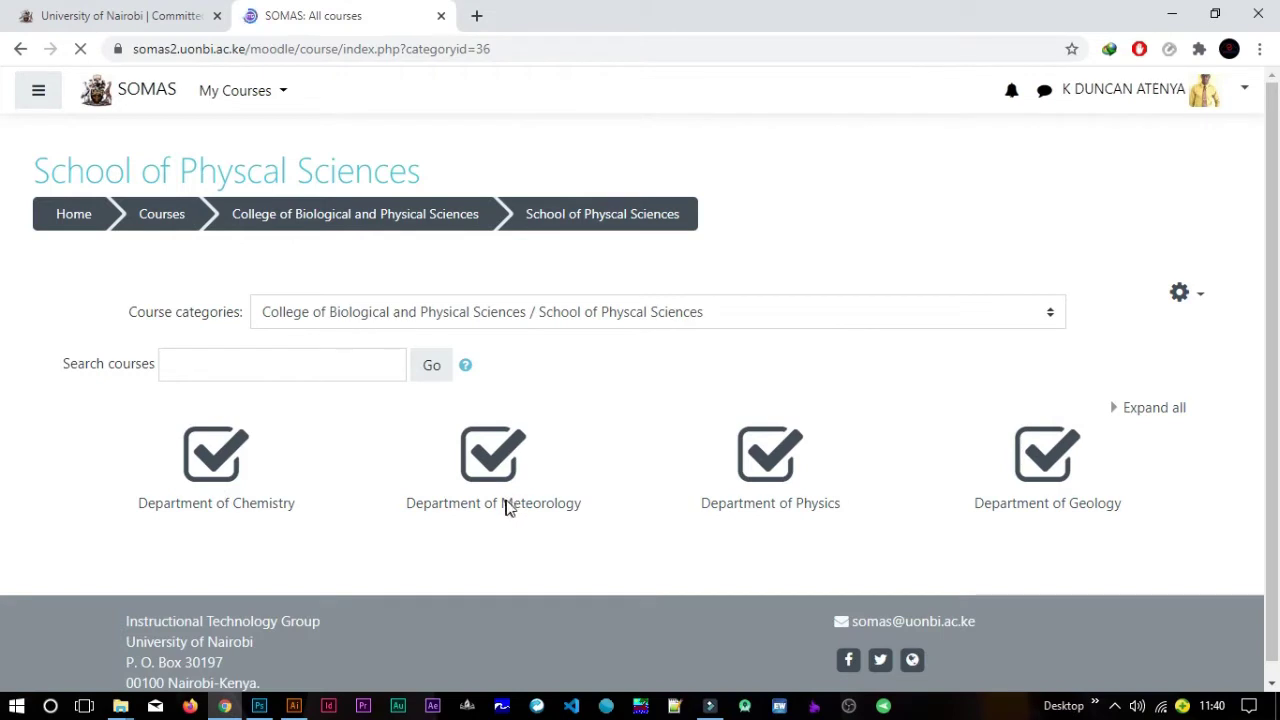
scroll(737, 507, "down", 1)
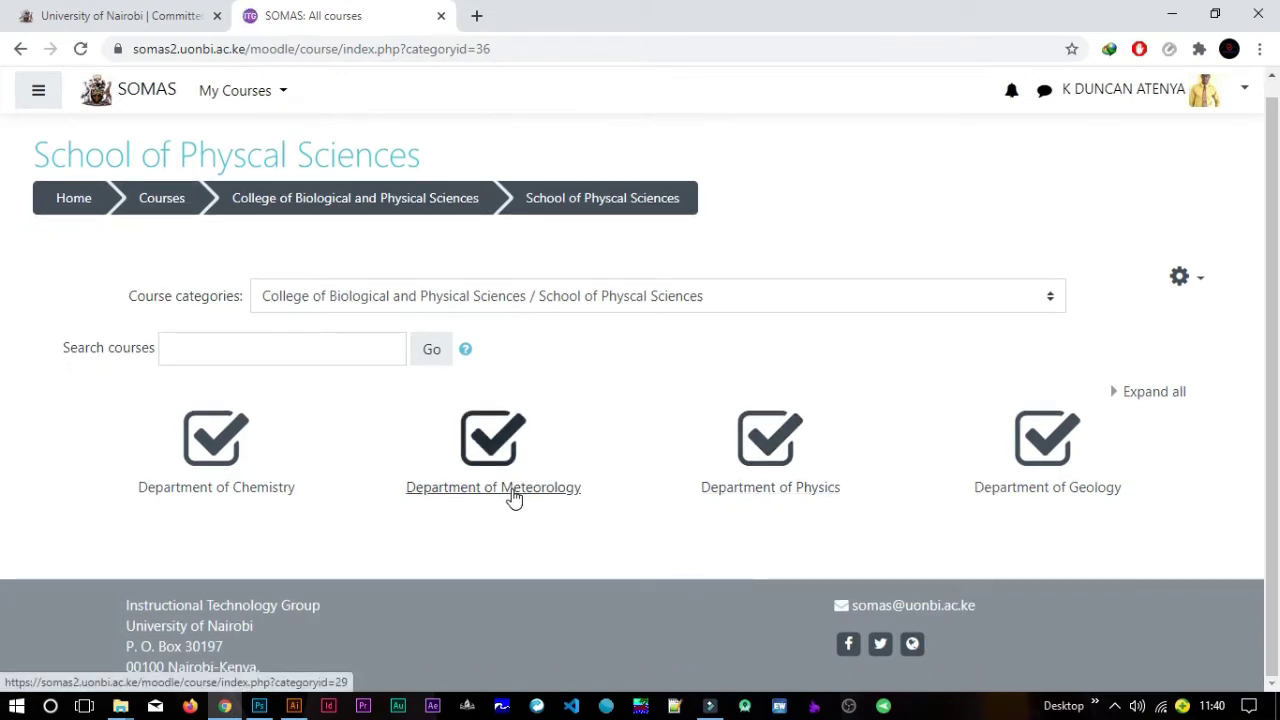
left_click(512, 493)
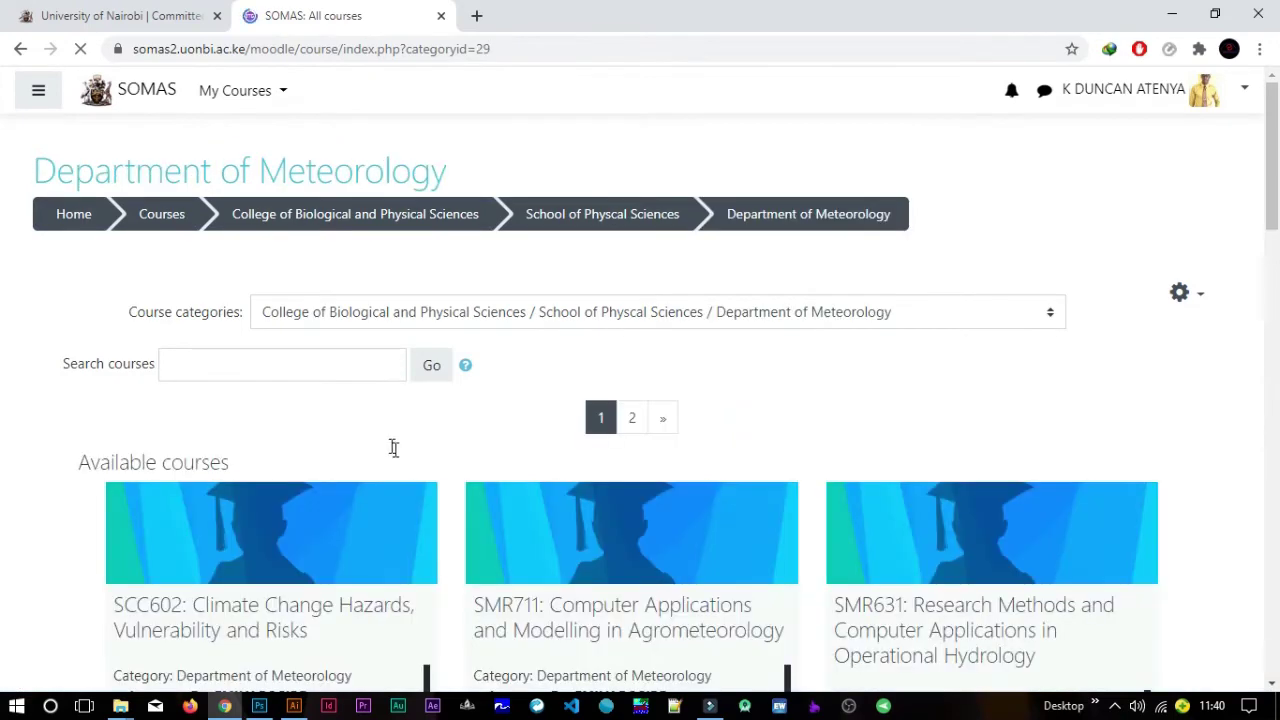
Scroll through Meteorology courses like SMR624, SMR689, SCC603, SMR608, then focus Search courses.
scroll(458, 493, "down", 3)
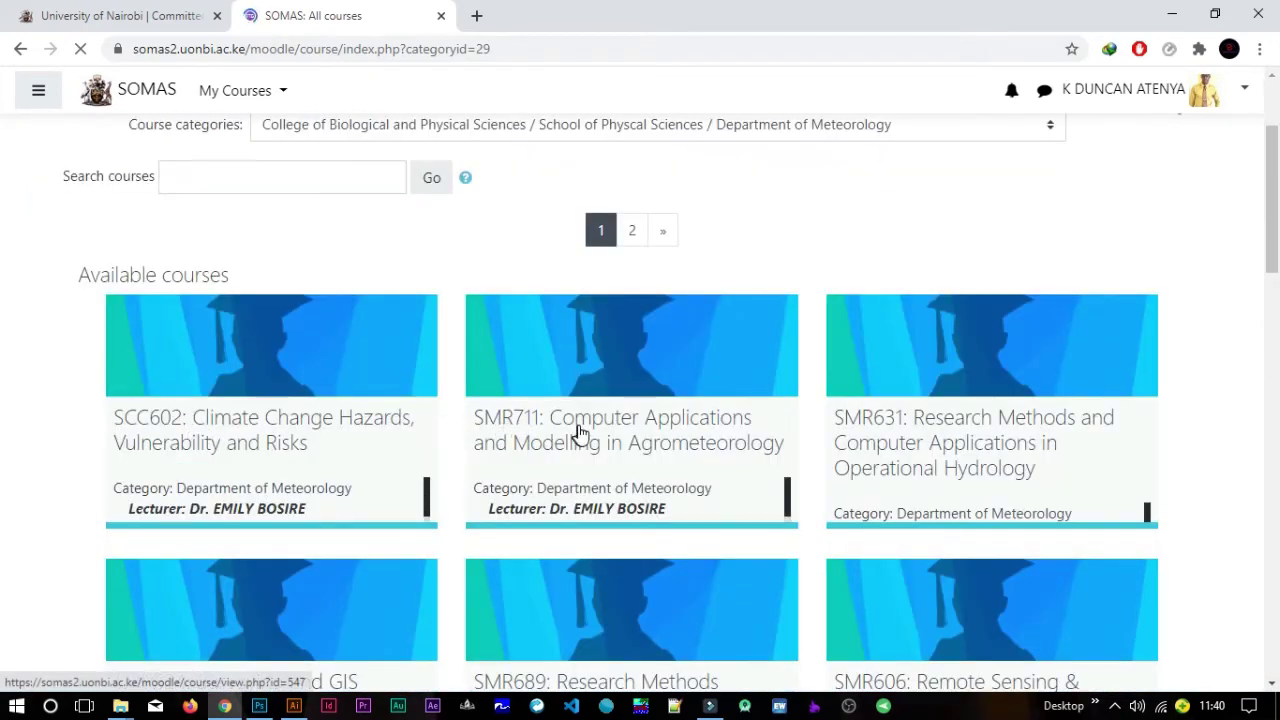
scroll(580, 436, "down", 3)
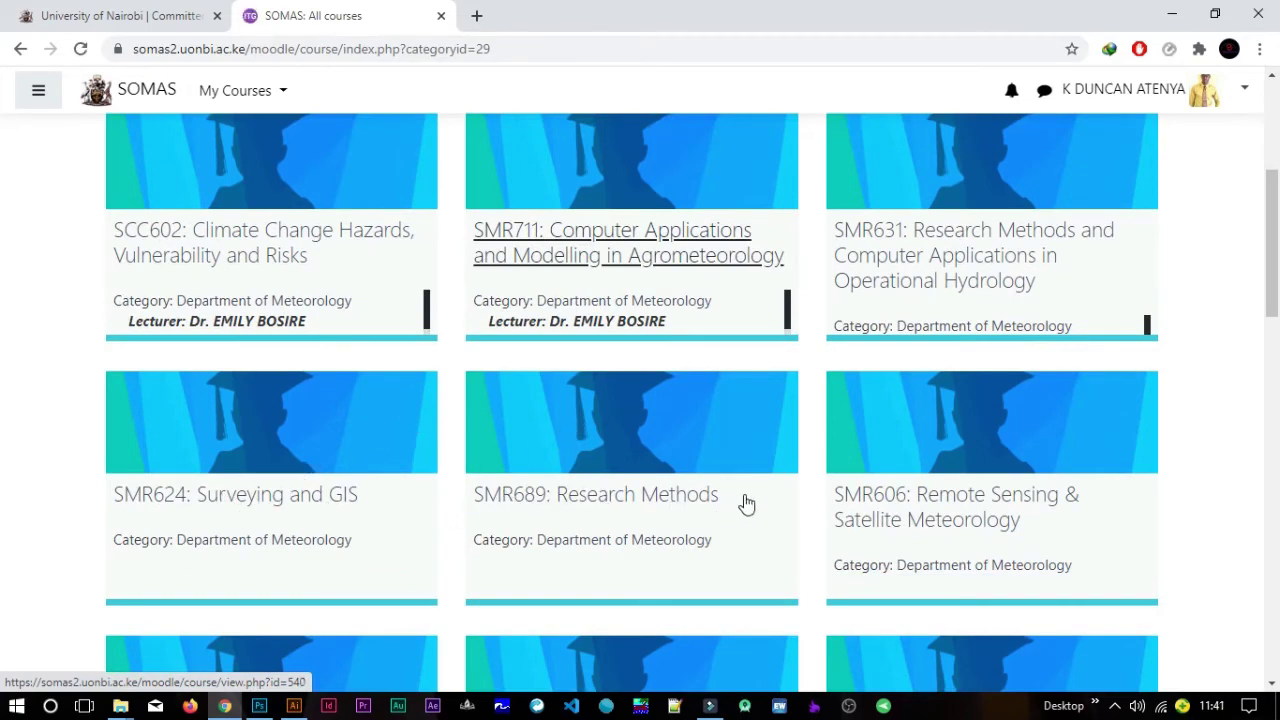
scroll(713, 483, "down", 3)
scroll(713, 483, "down", 1)
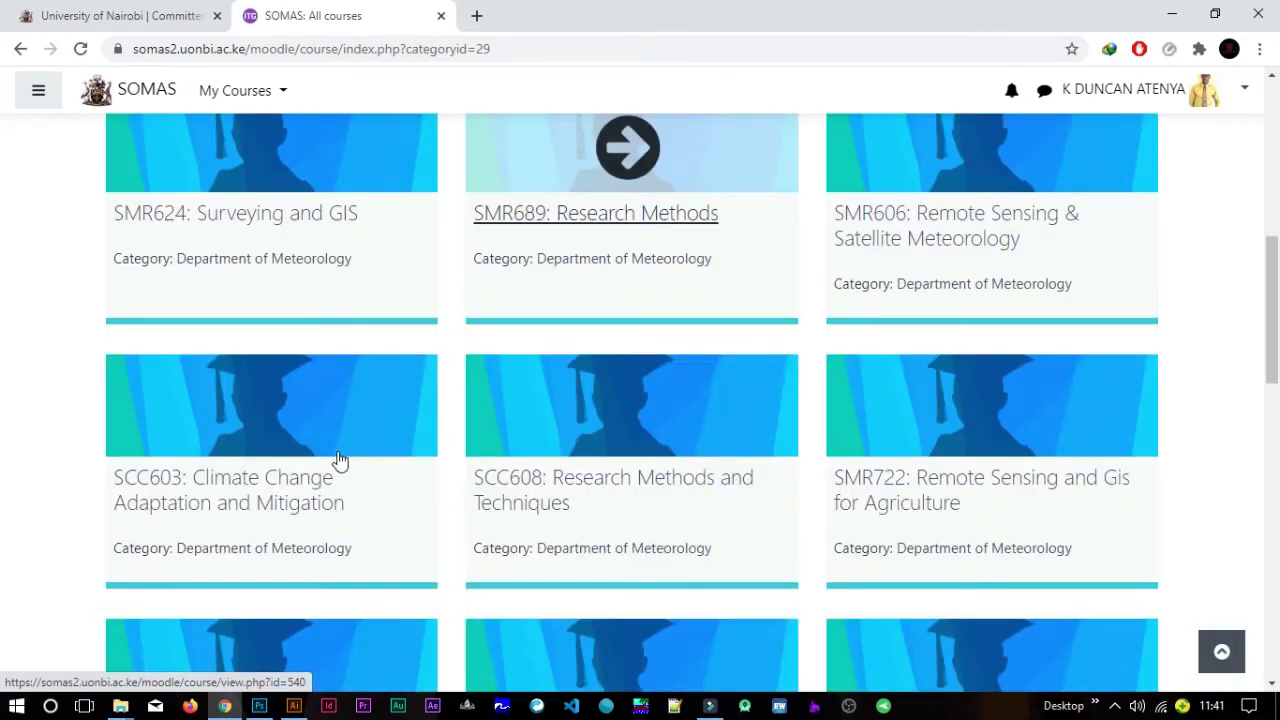
scroll(300, 483, "down", 2)
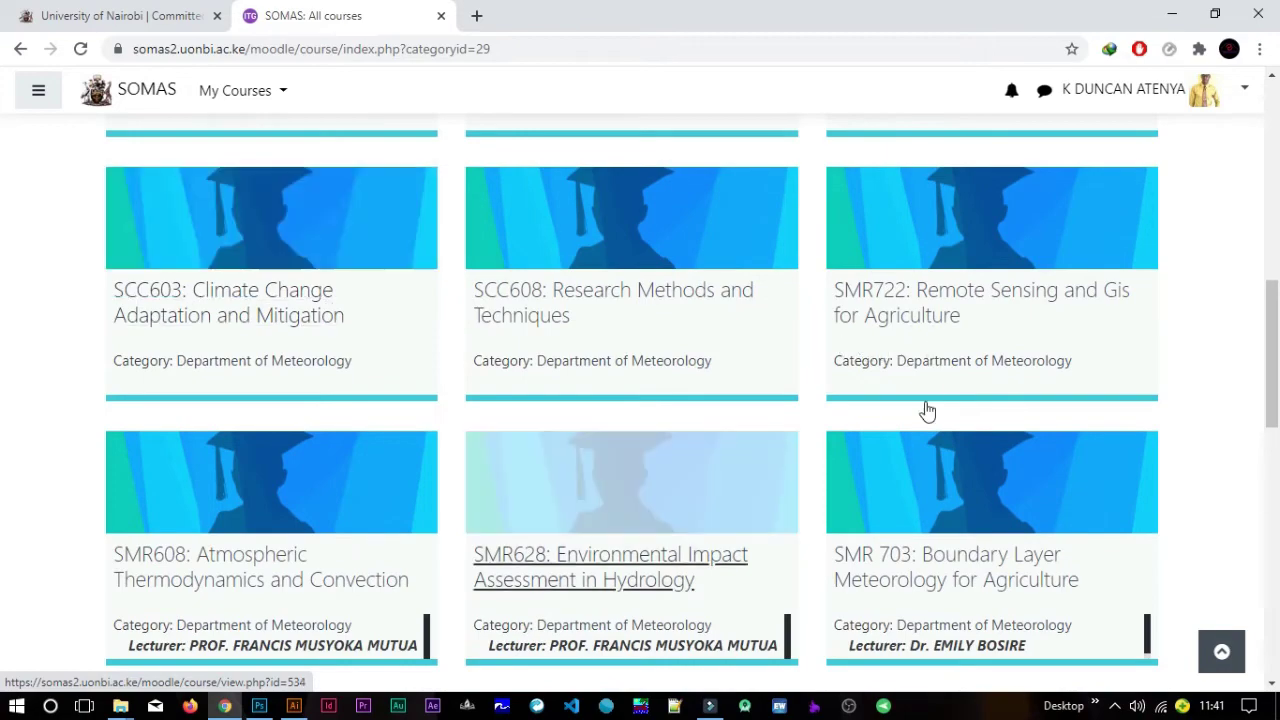
scroll(523, 537, "down", 3)
scroll(371, 449, "up", 5)
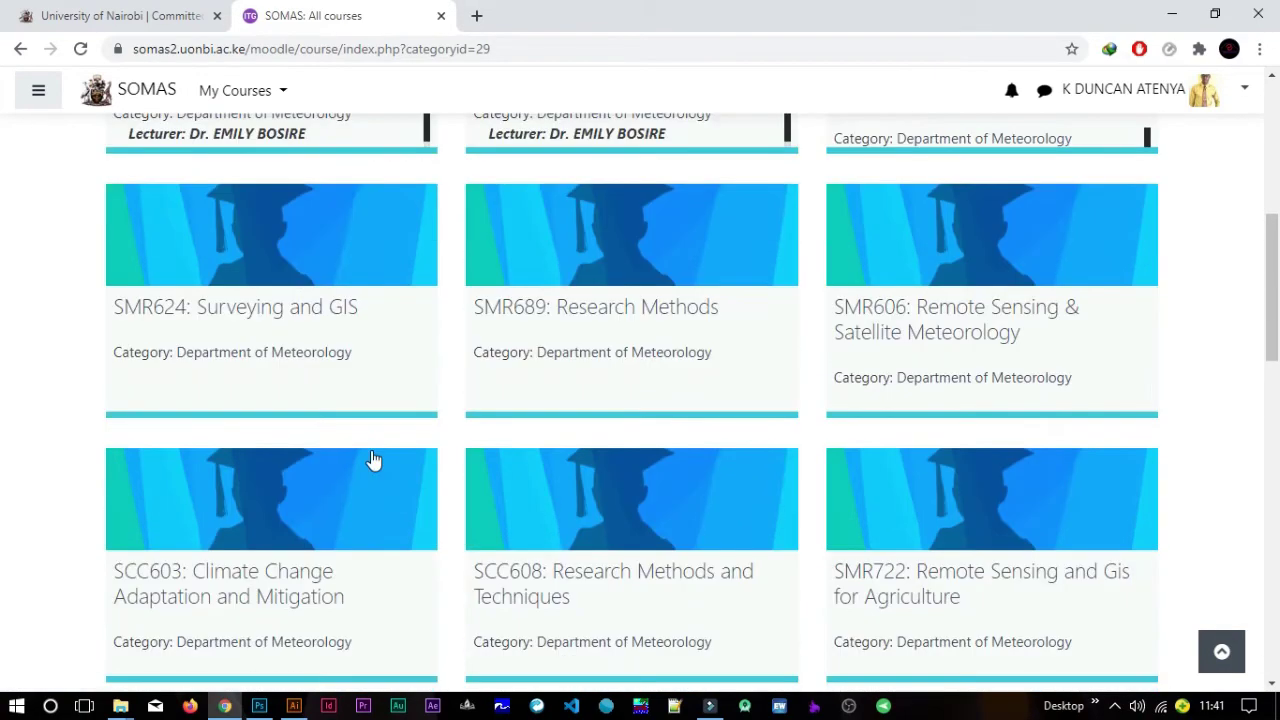
scroll(374, 447, "up", 5)
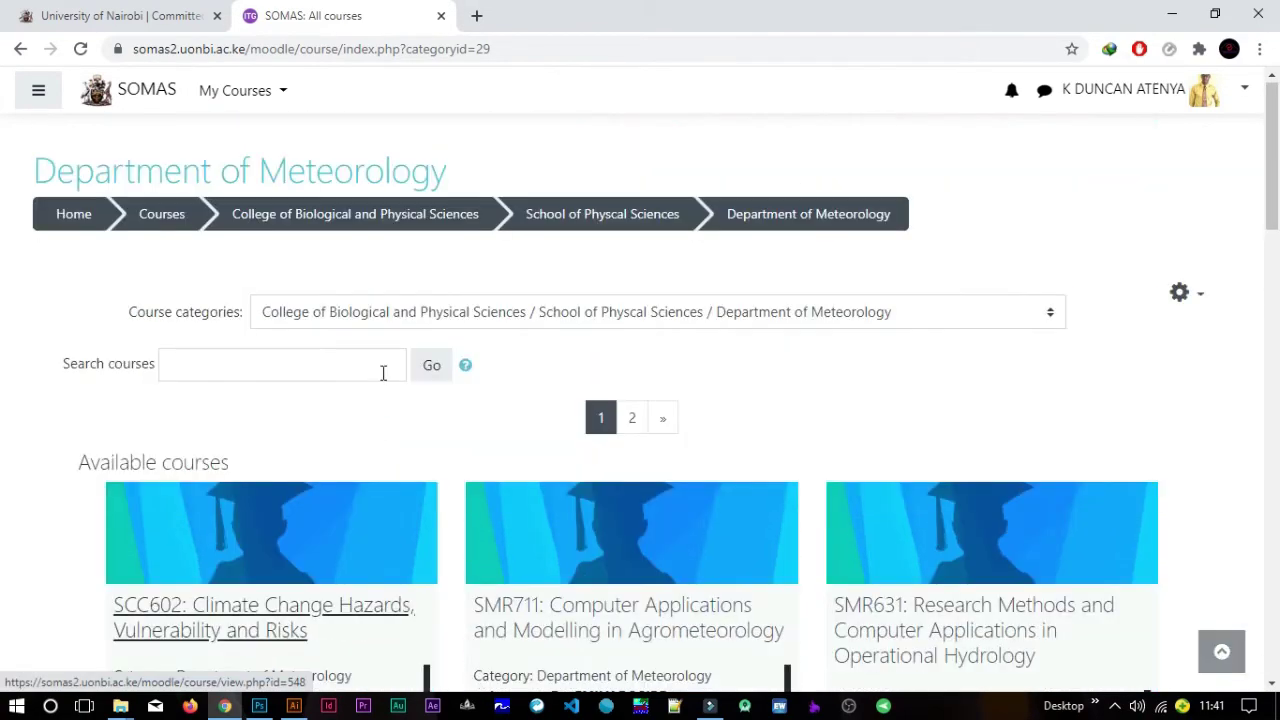
left_click(226, 372)
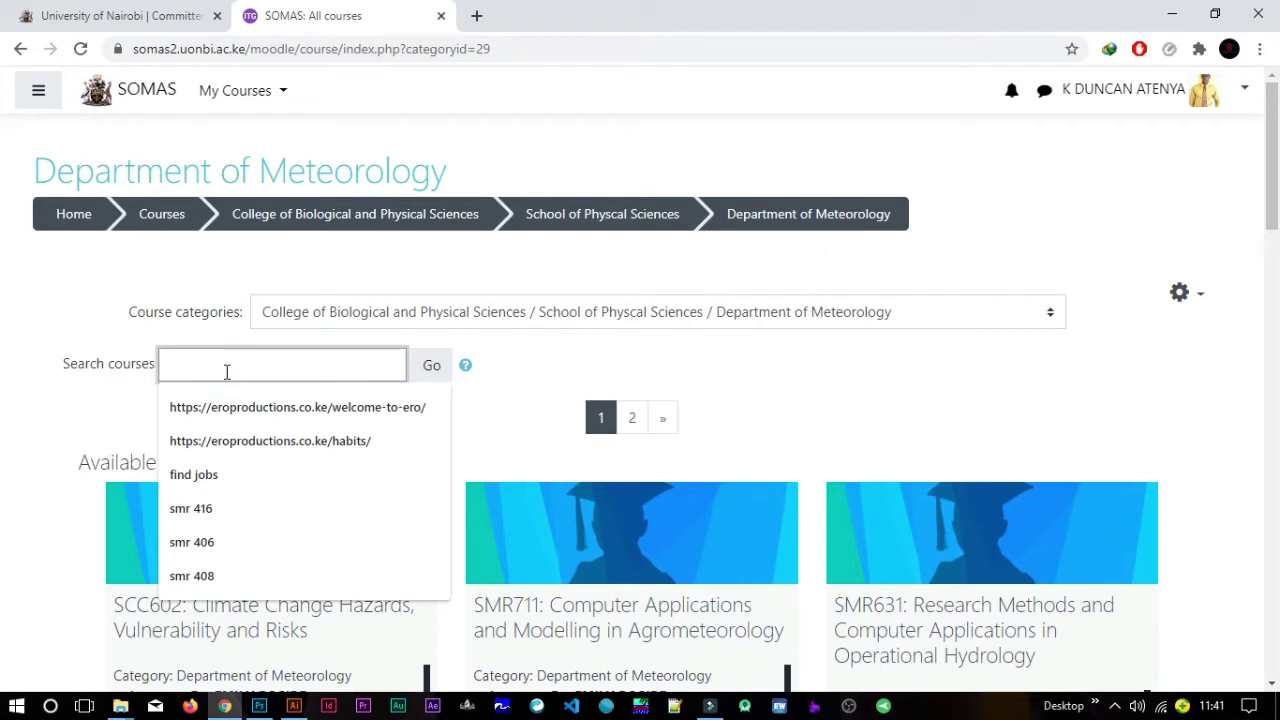
Search courses for 'smr 416' and review the single result, SMR416: Meteorological Hazards and Disasters.
type("smr")
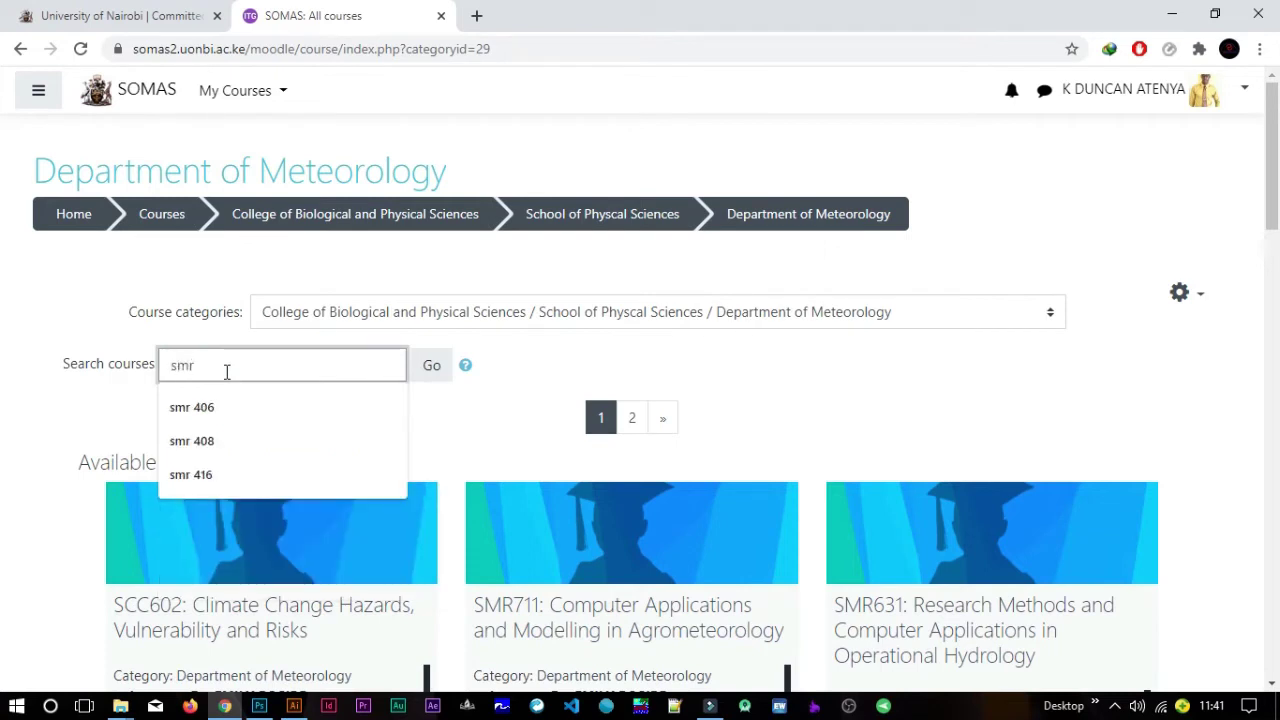
type(" 416")
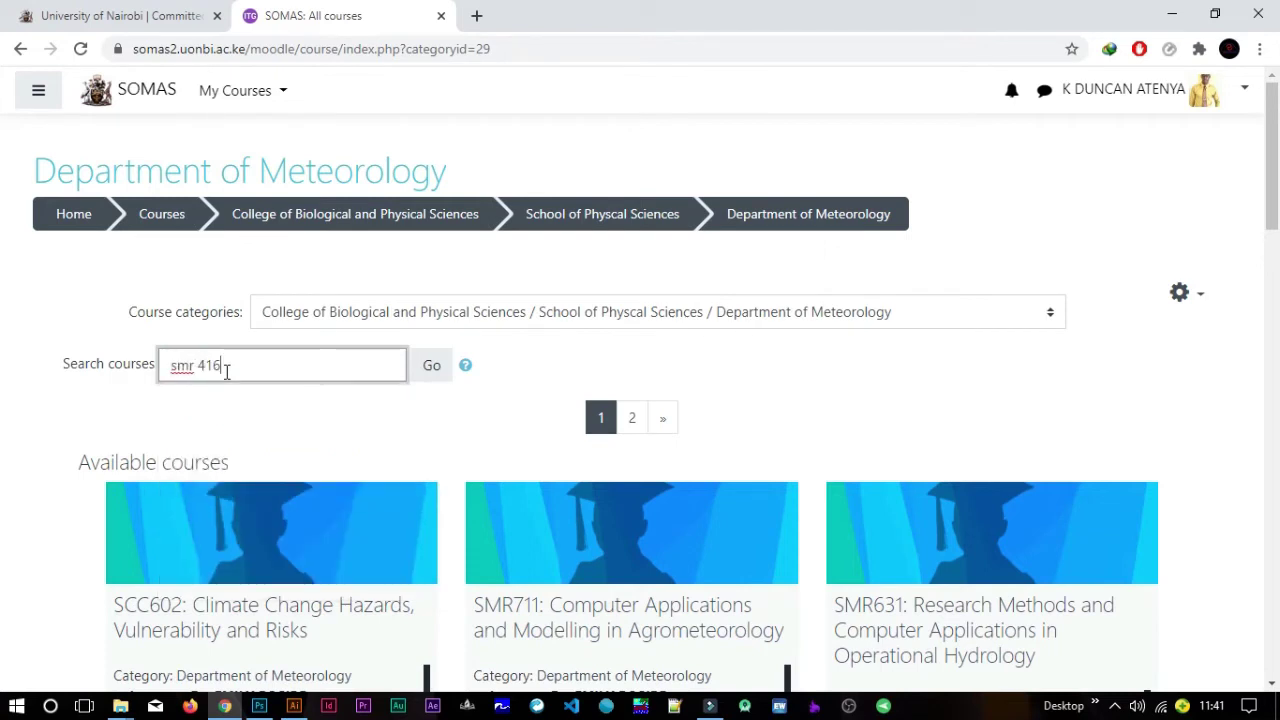
left_click(431, 368)
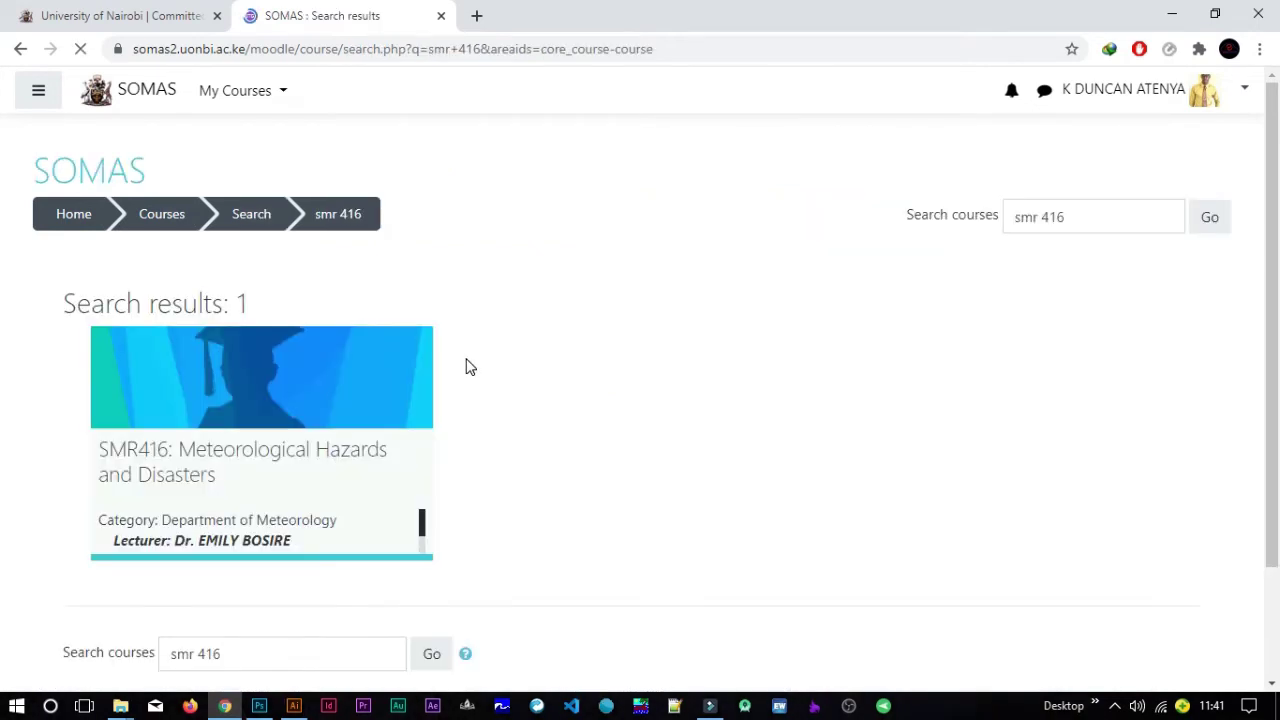
scroll(280, 420, "down", 1)
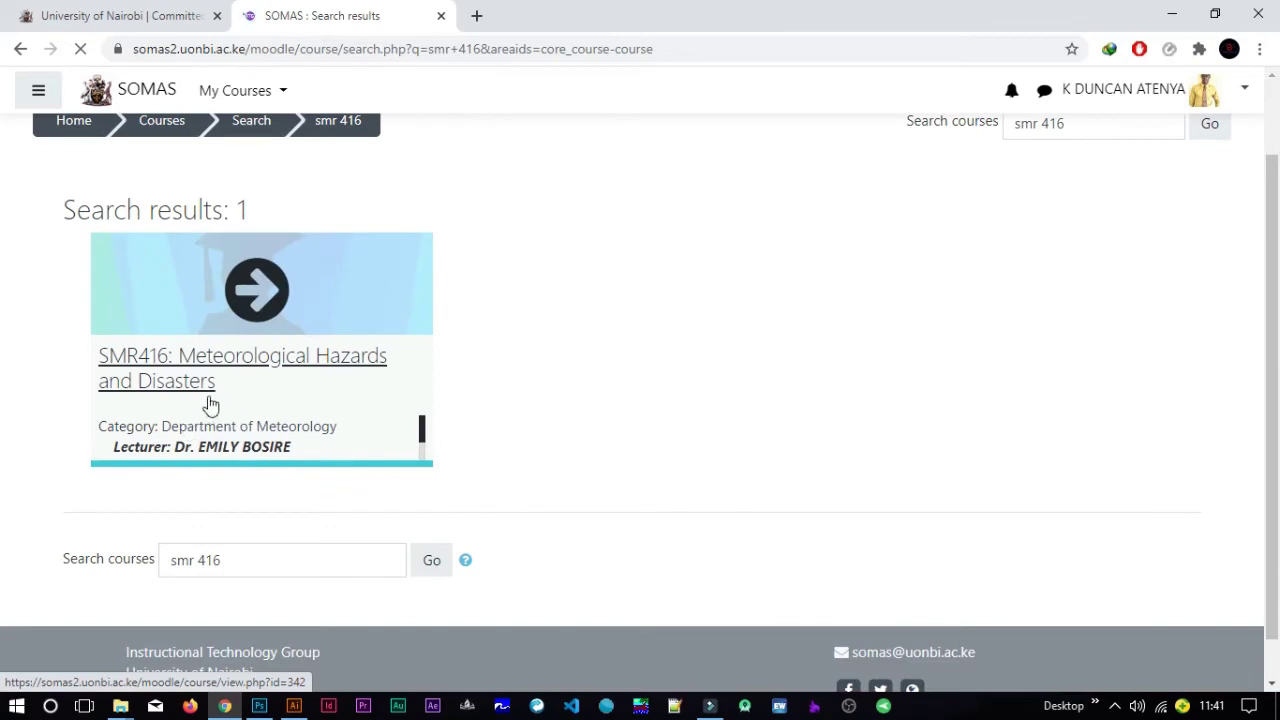
scroll(296, 420, "down", 1)
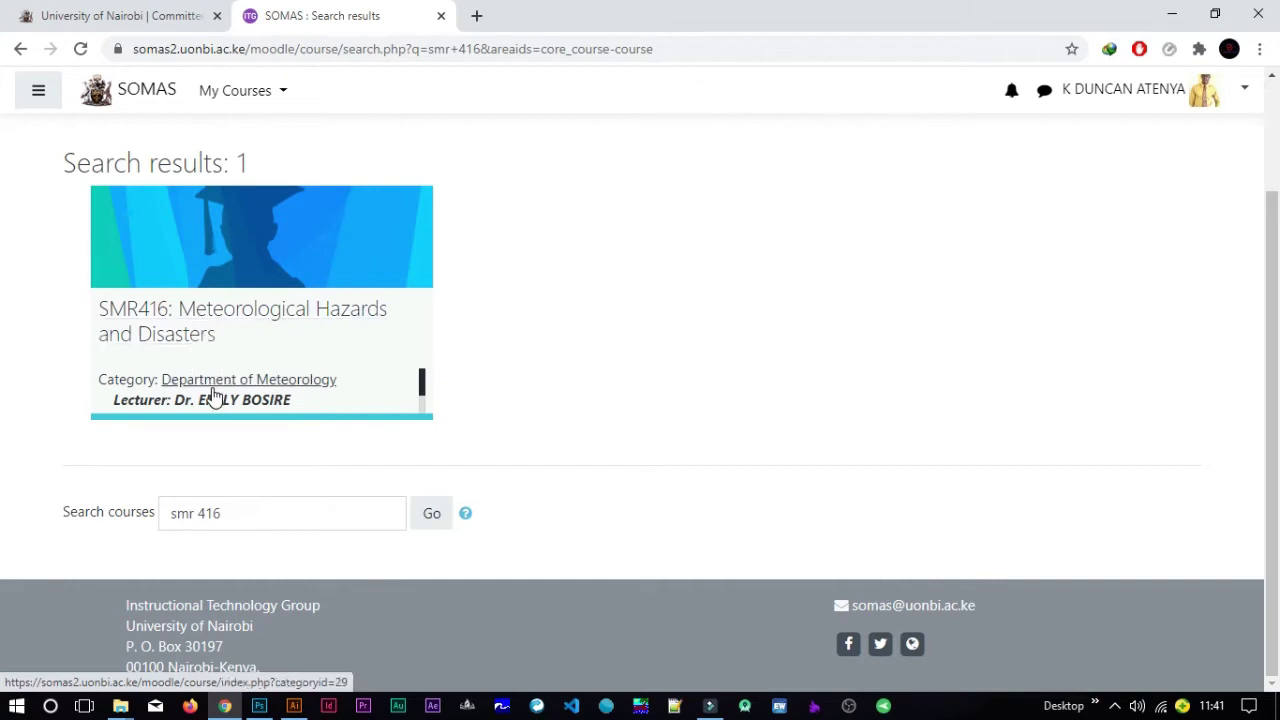
scroll(220, 388, "up", 3)
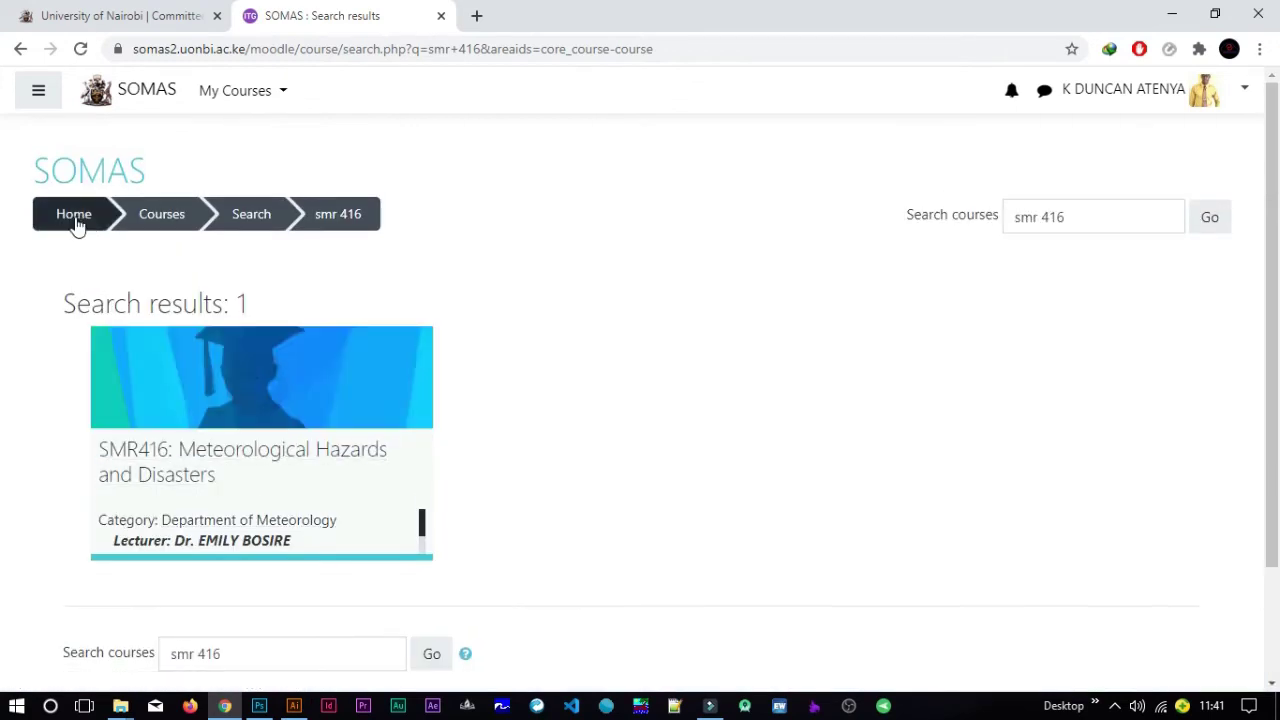
Return home and view the Dashboard's Recently accessed courses and Timeline.
left_click(75, 222)
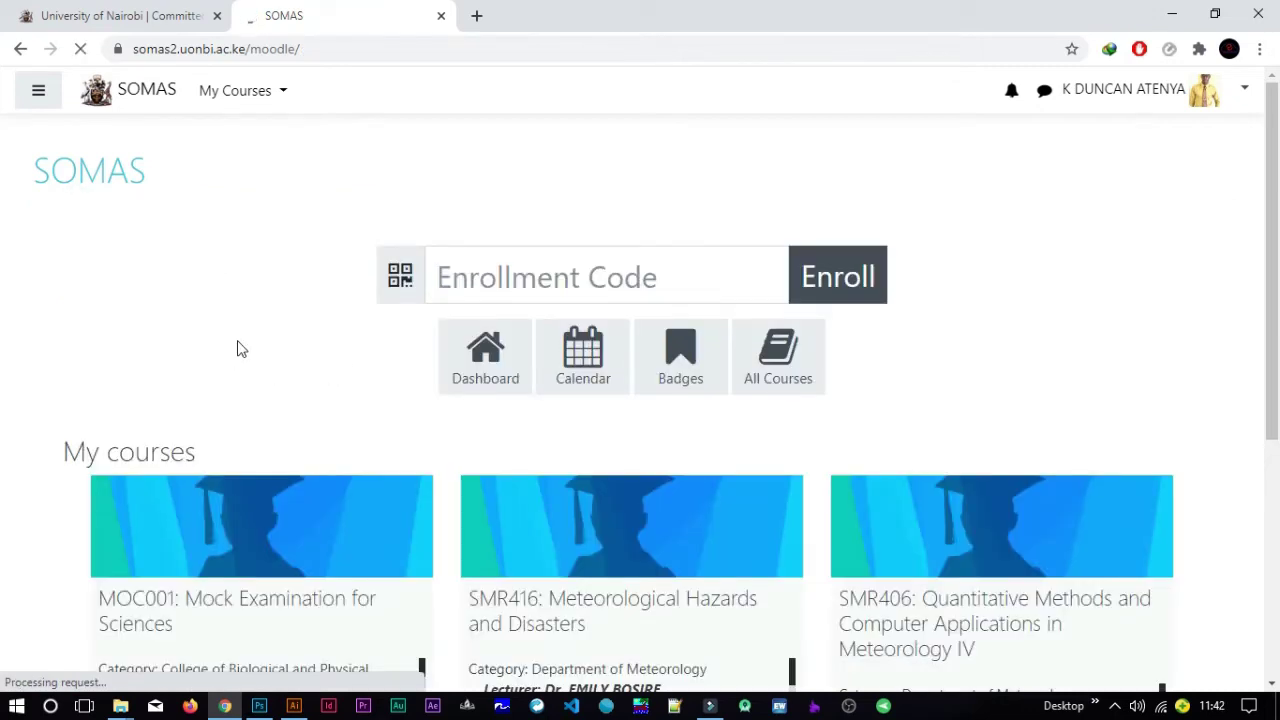
left_click(455, 372)
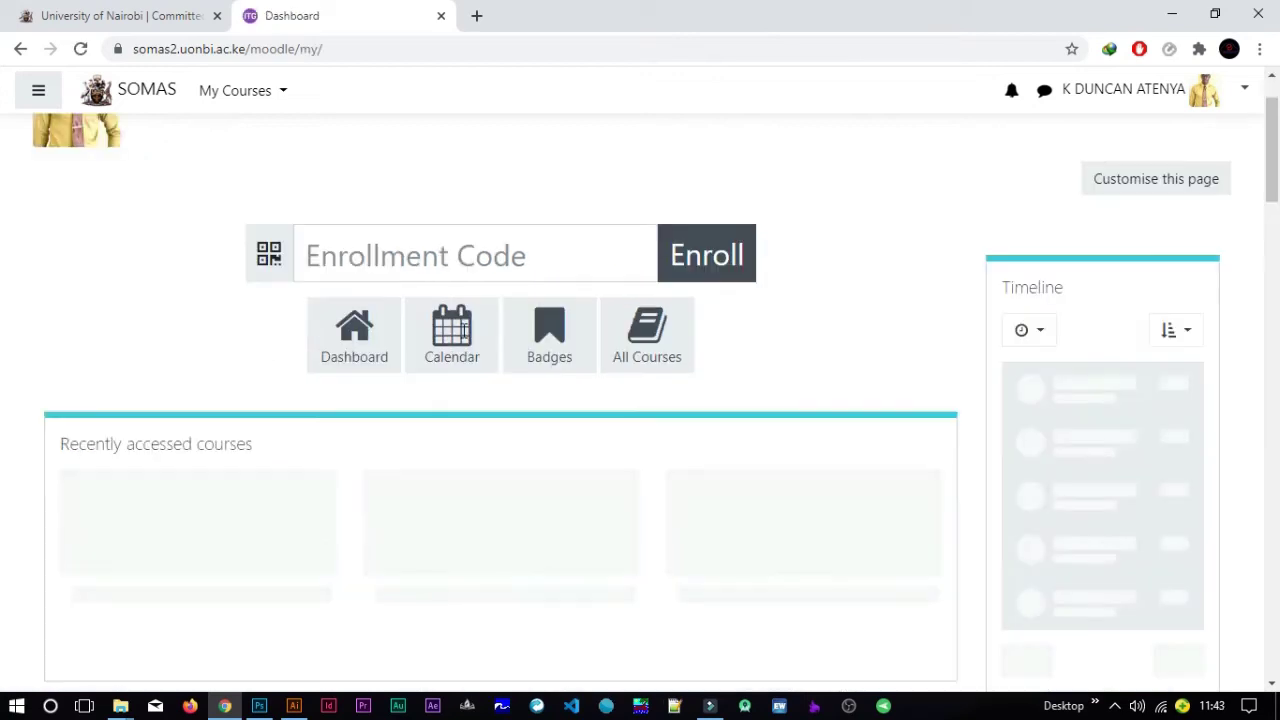
scroll(462, 334, "down", 1)
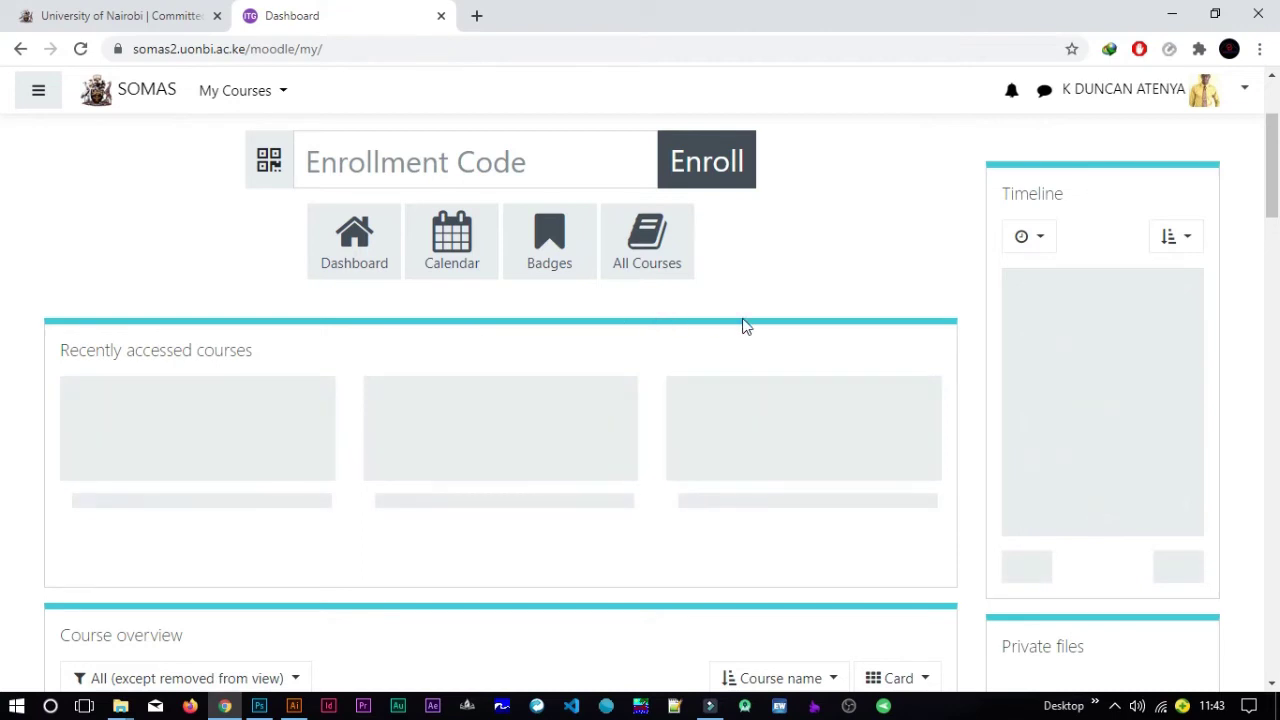
scroll(745, 325, "up", 2)
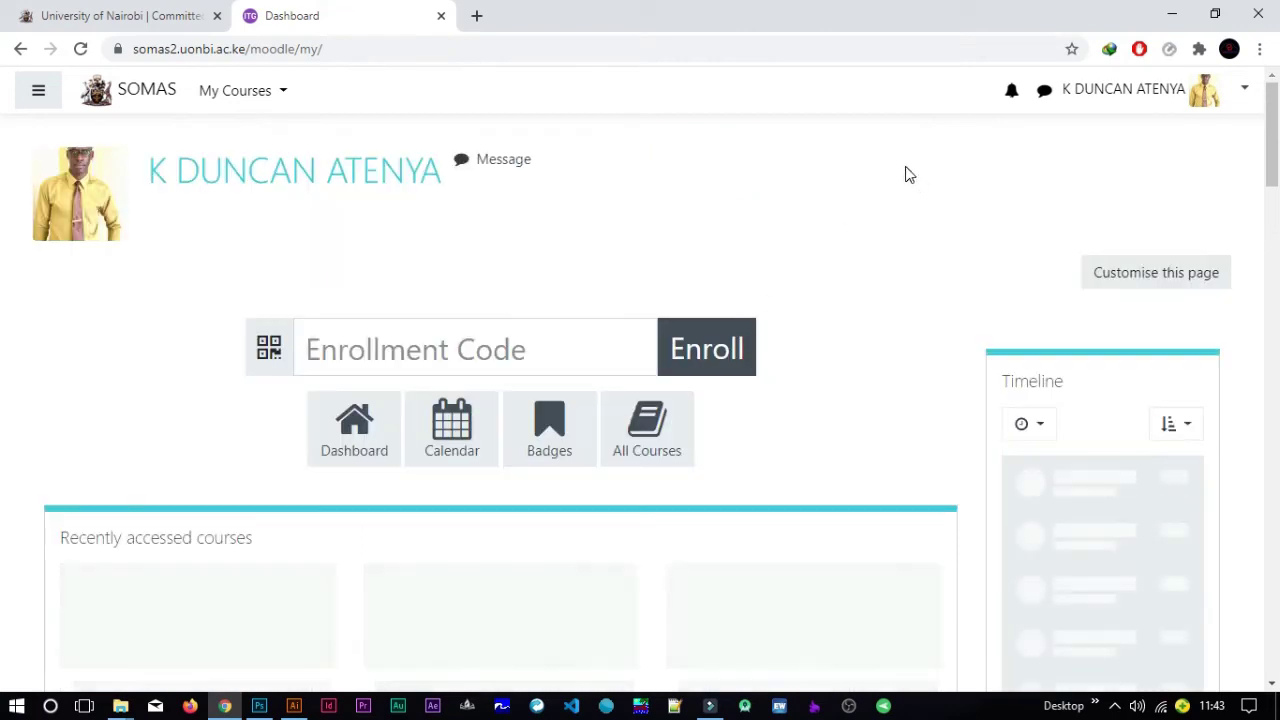
left_click(1244, 90)
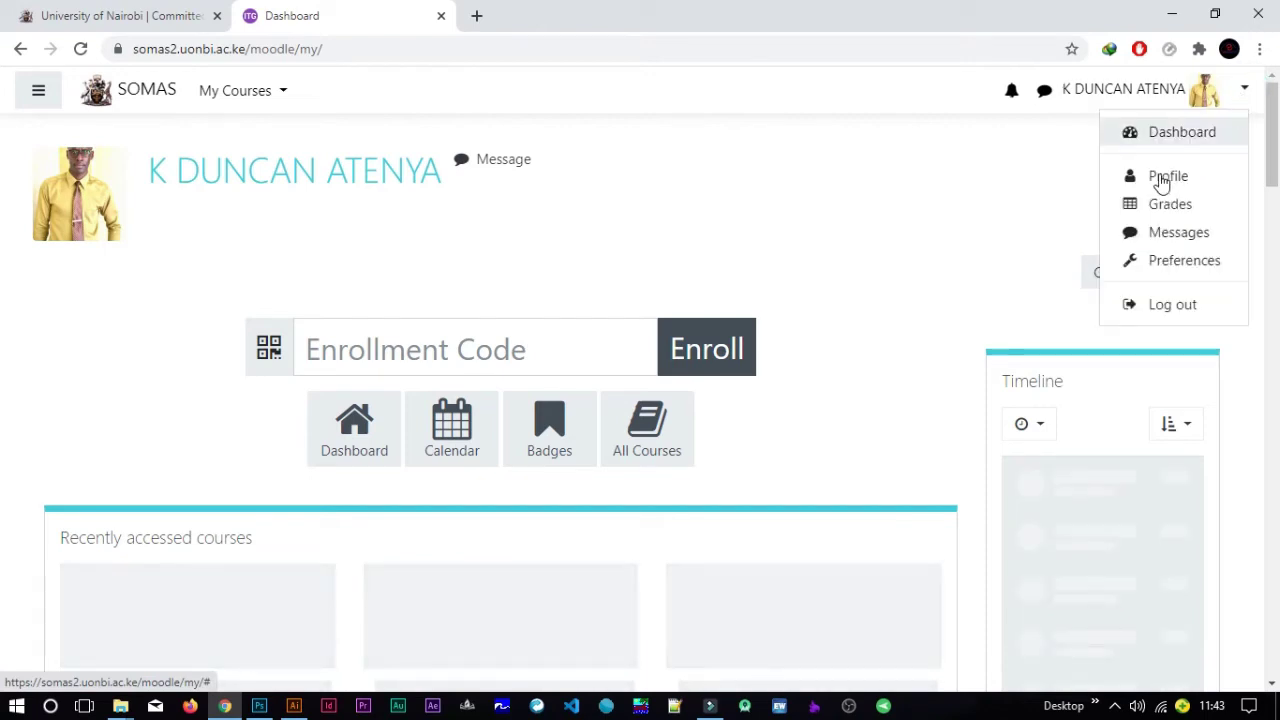
Open the Profile page and highlight the account e-mail address.
left_click(1167, 180)
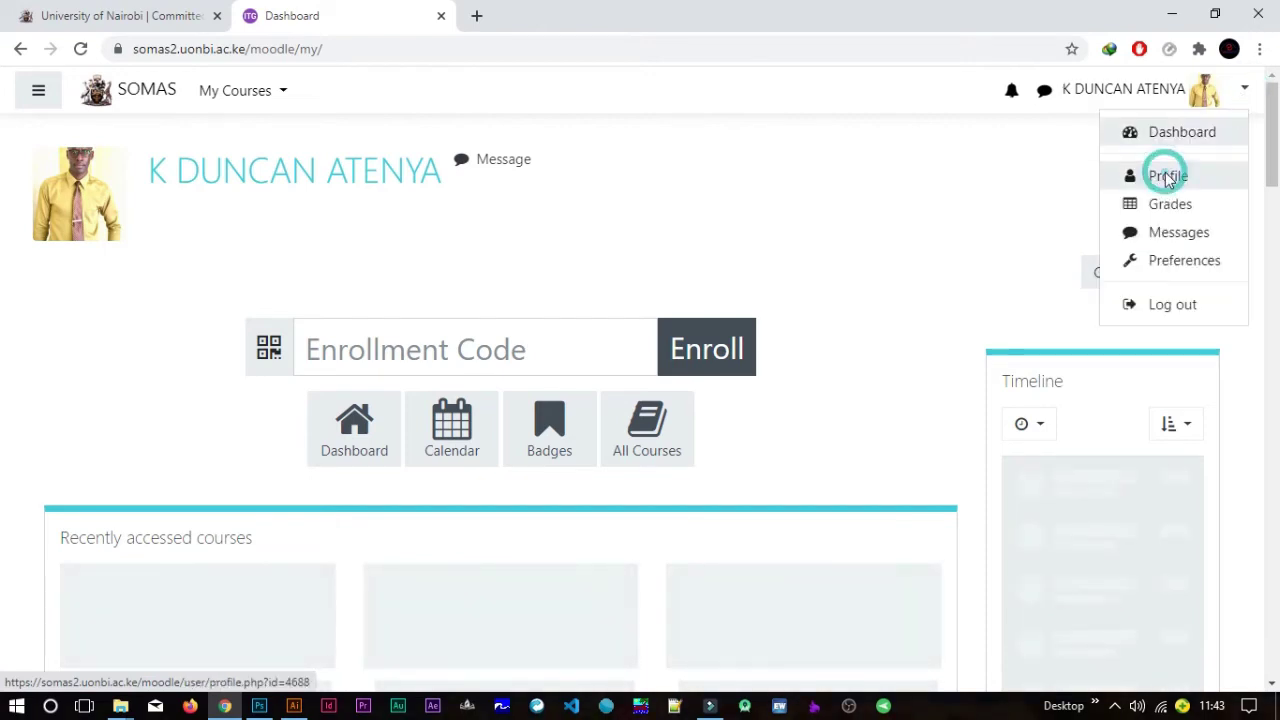
scroll(505, 395, "down", 1)
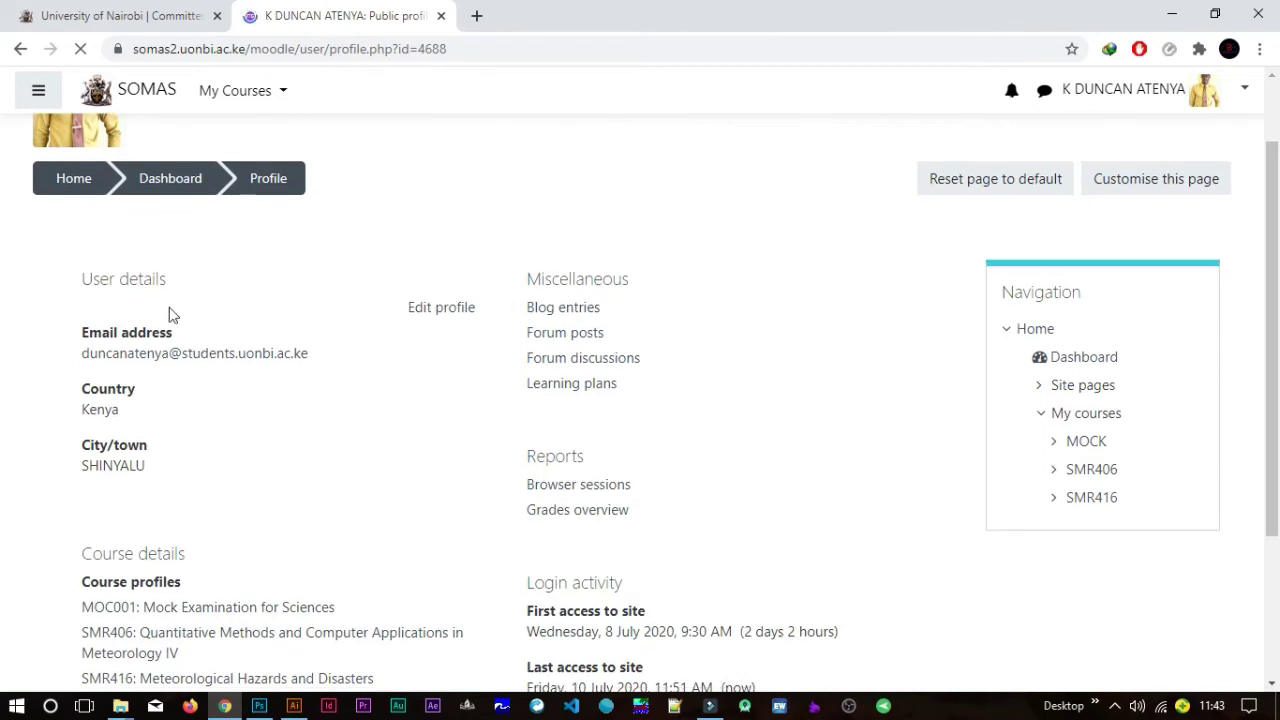
left_click(316, 356)
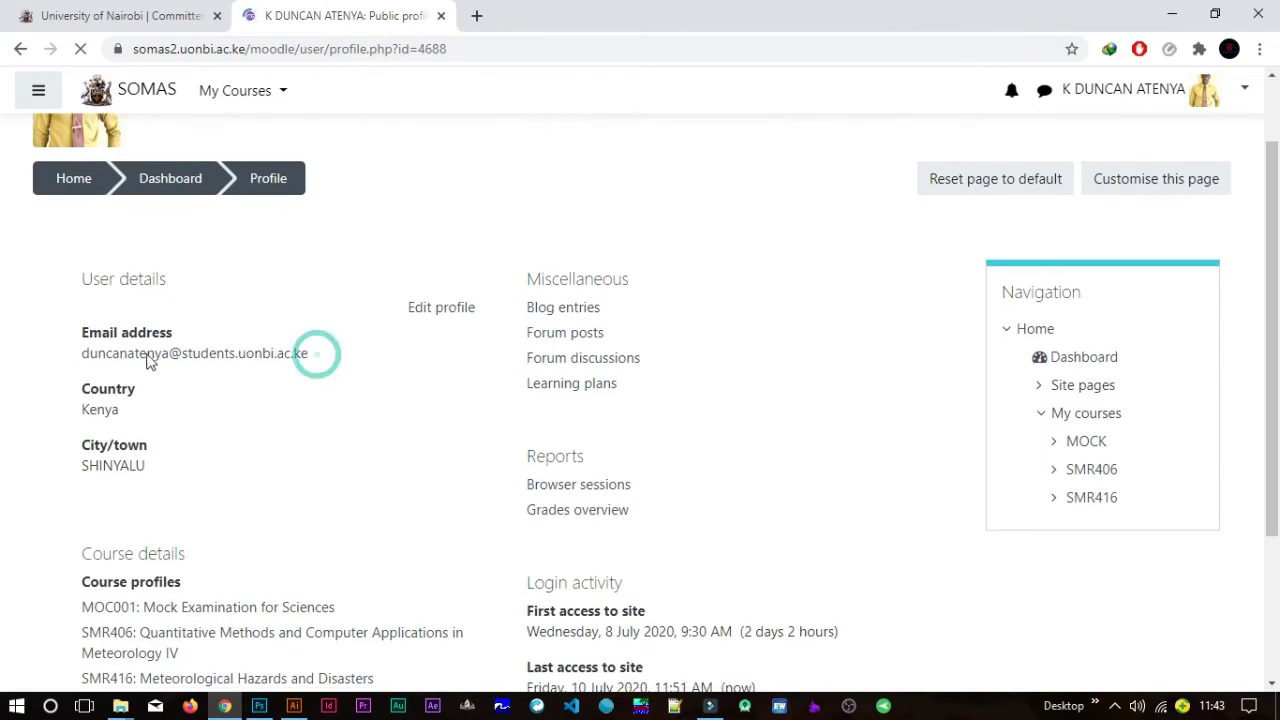
left_click_drag(100, 400, 120, 390)
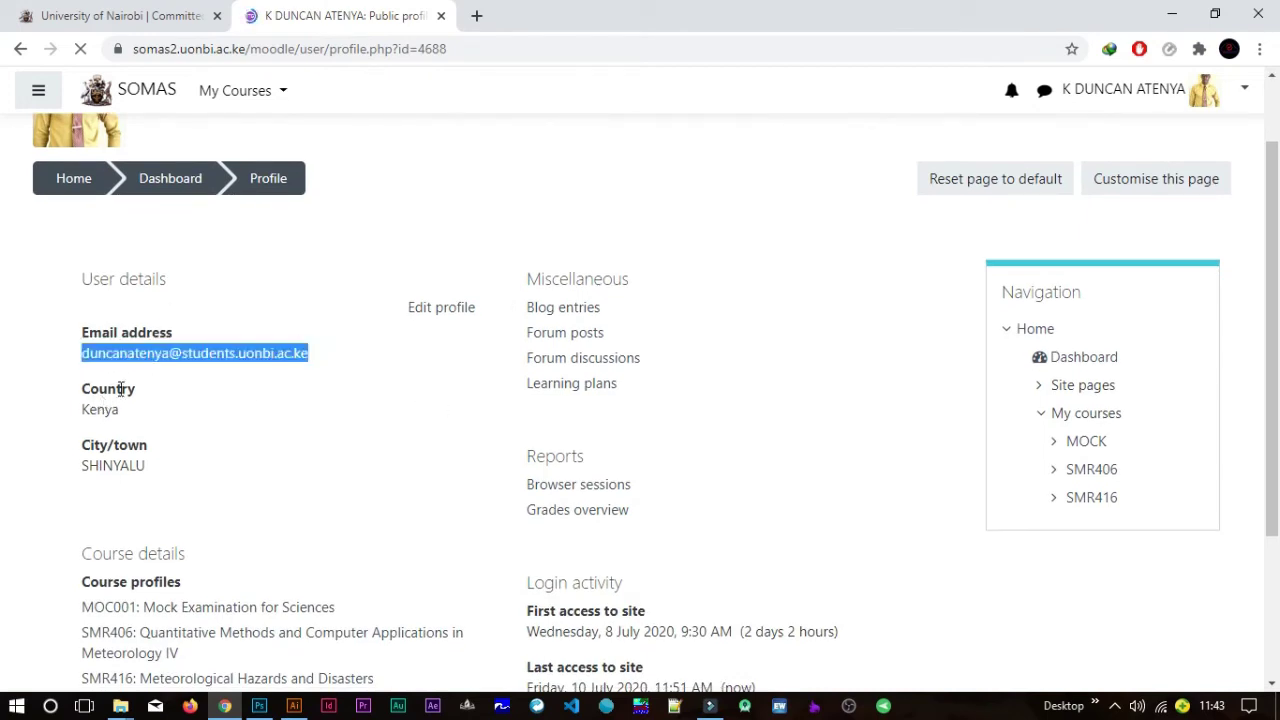
Scroll the profile's courses and reports, marking the '(now)' last-access note.
scroll(288, 428, "down", 1)
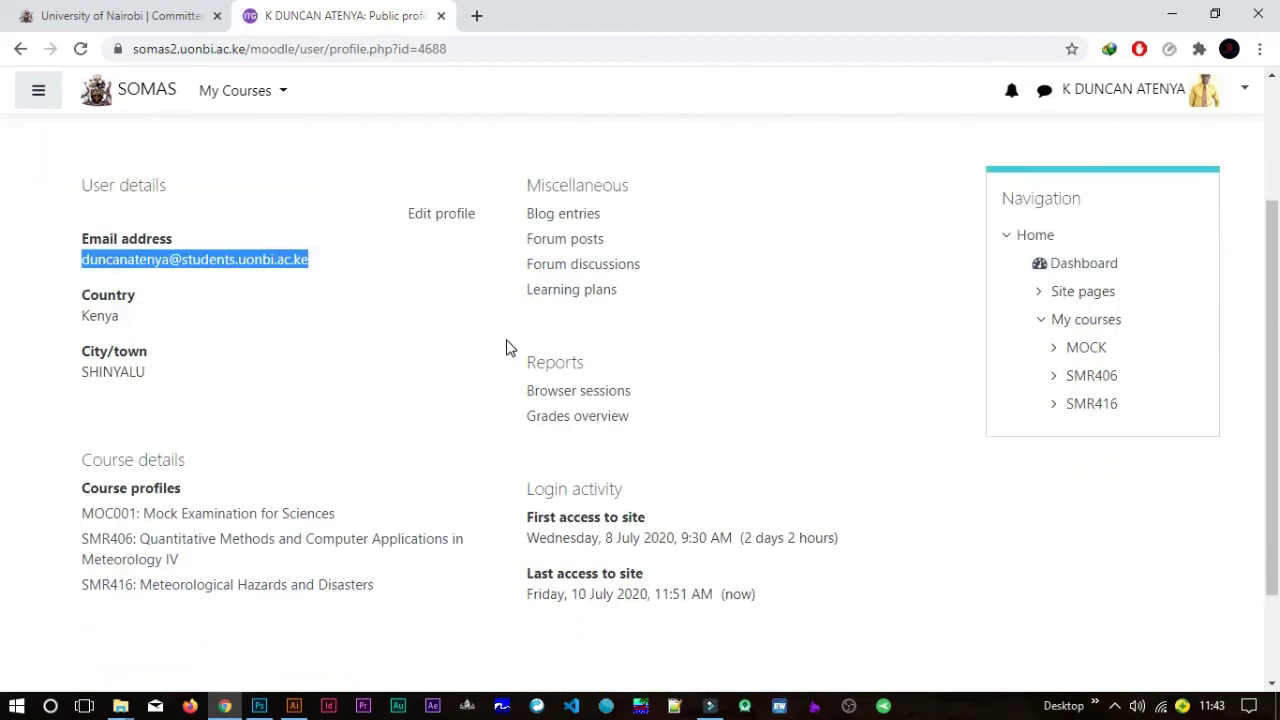
scroll(345, 362, "down", 1)
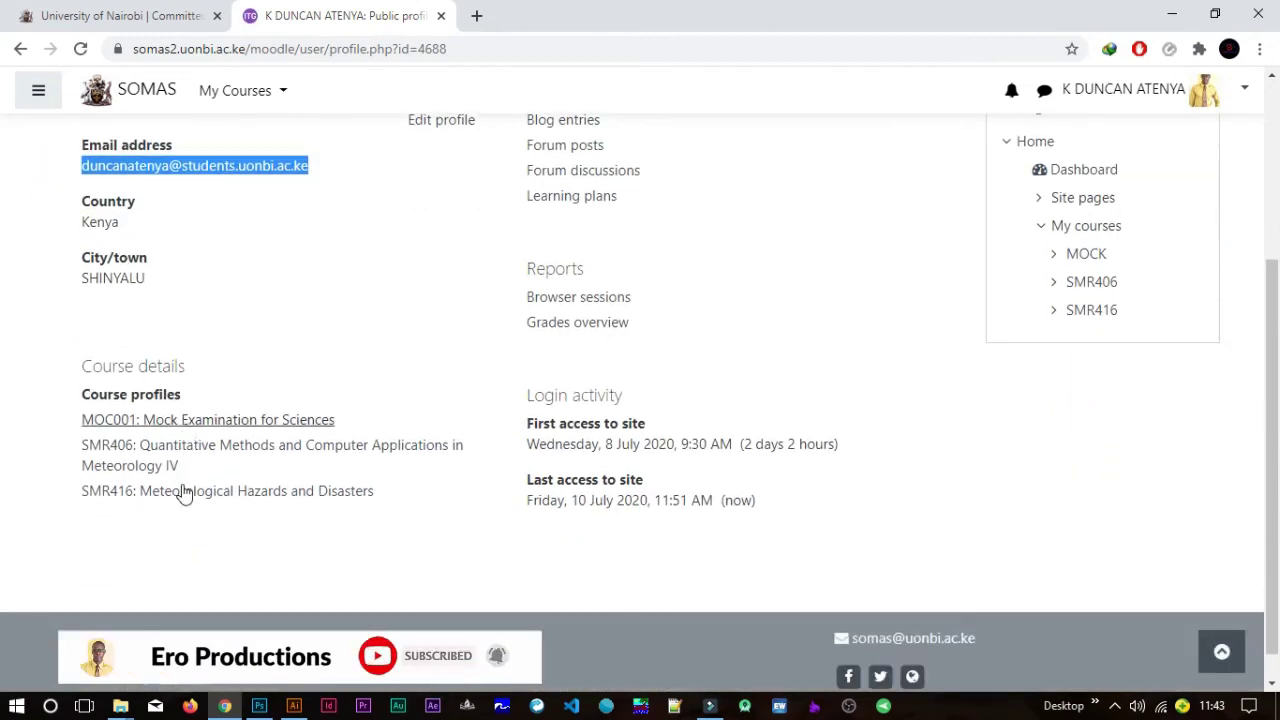
scroll(500, 400, "up", 1)
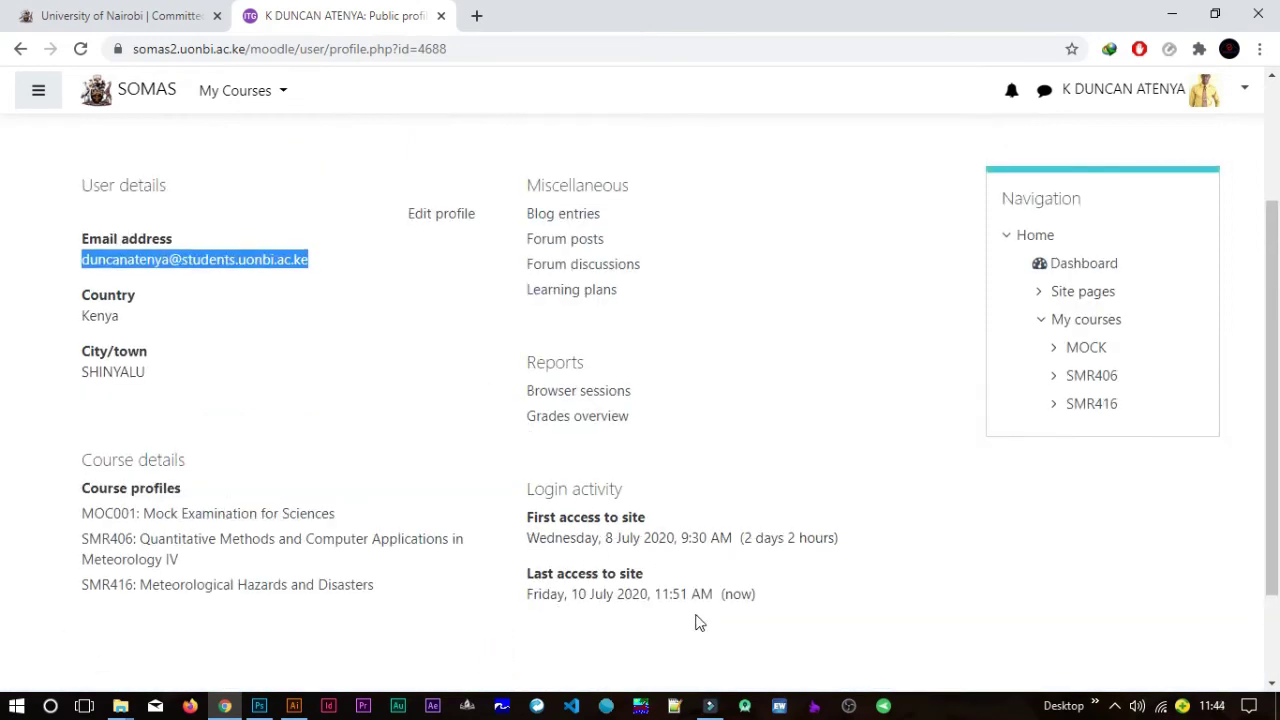
left_click_drag(716, 600, 757, 609)
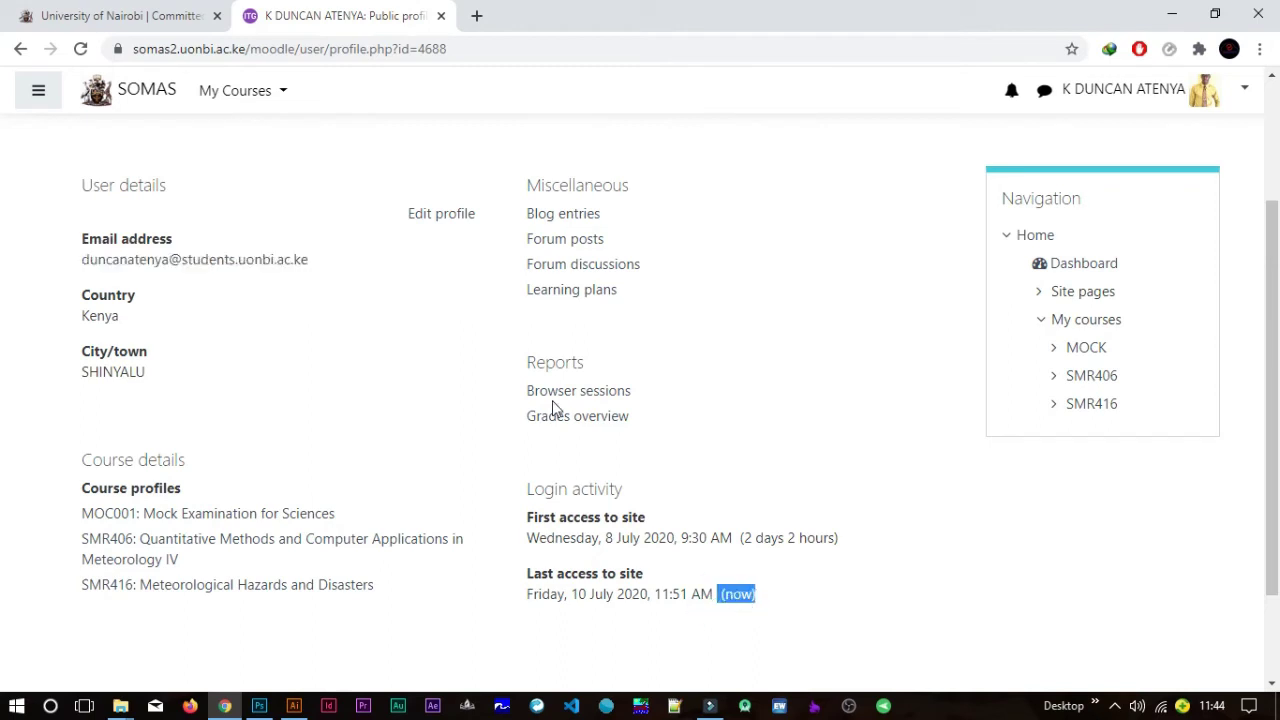
scroll(554, 408, "up", 2)
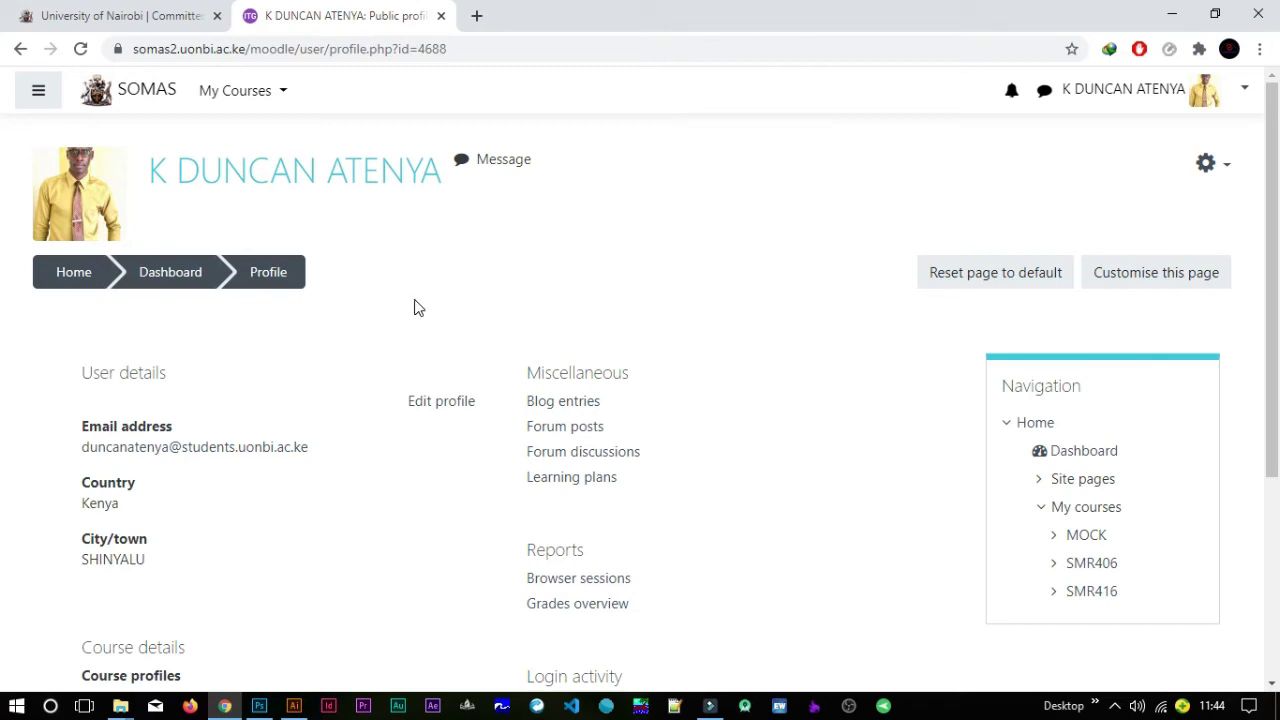
Go back to the SOMAS home page and open SMR416: Meteorological Hazards and Disasters from My courses.
left_click(75, 272)
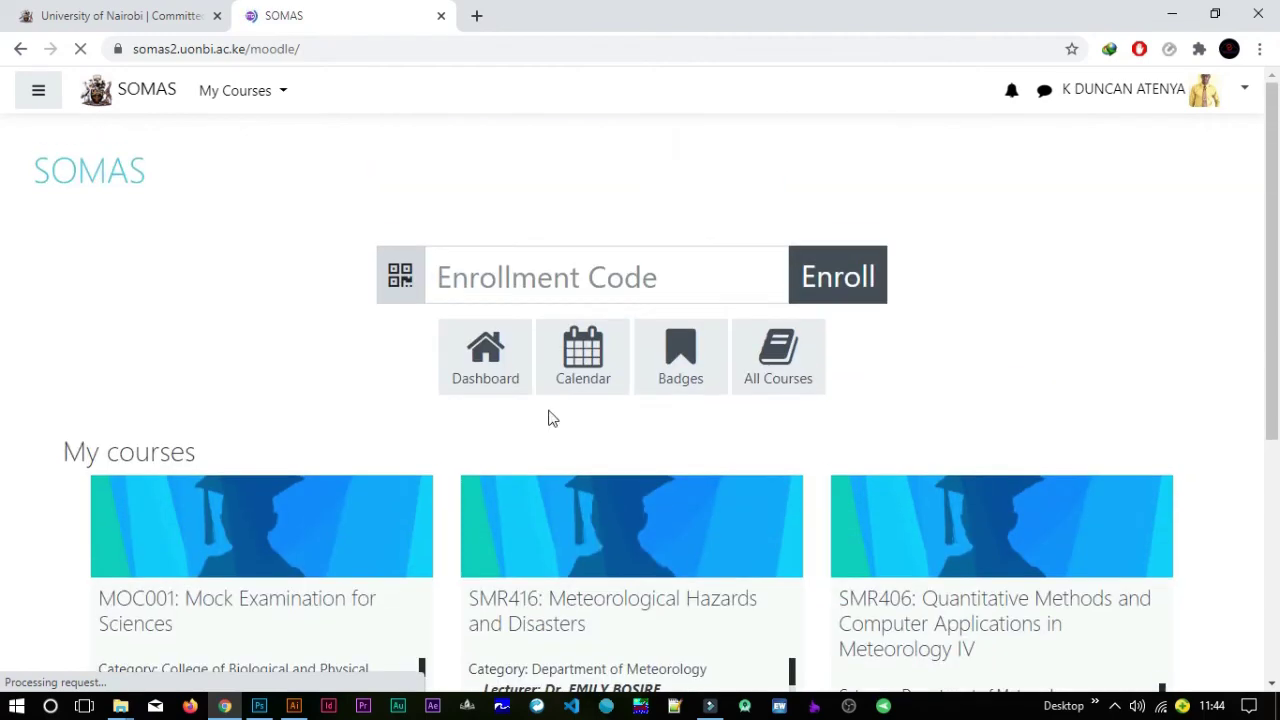
left_click(515, 278)
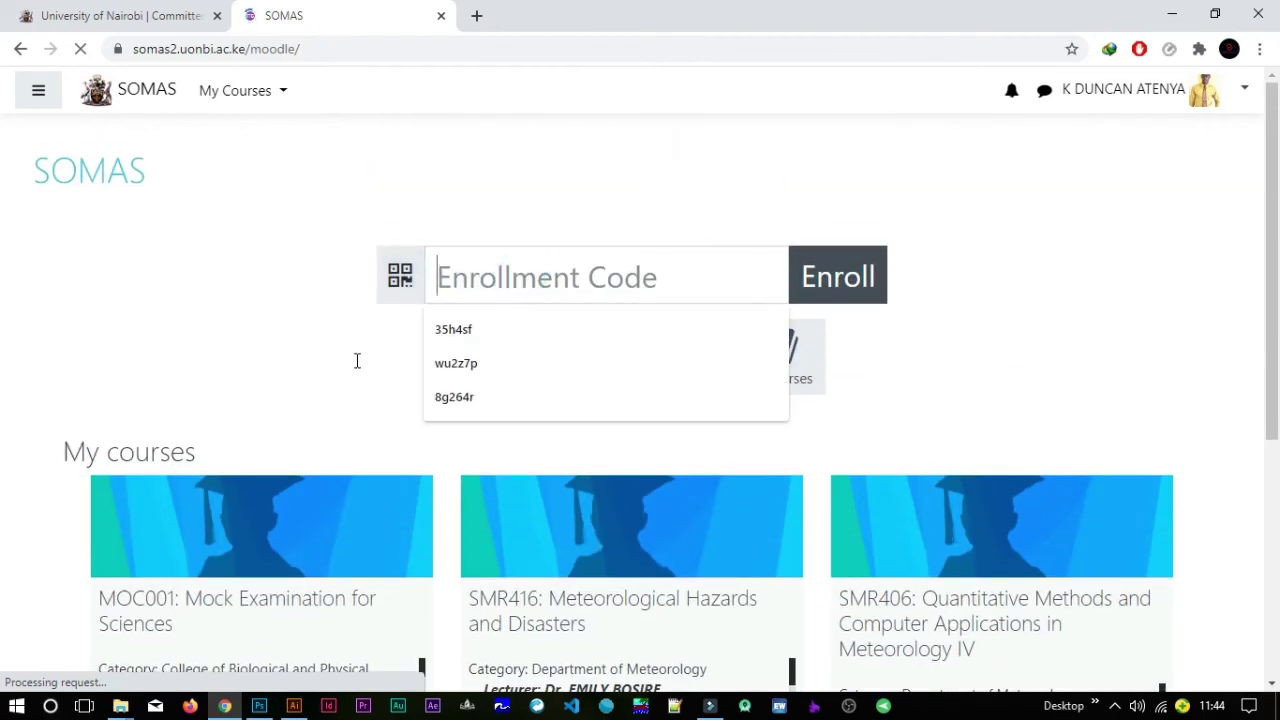
scroll(545, 555, "down", 2)
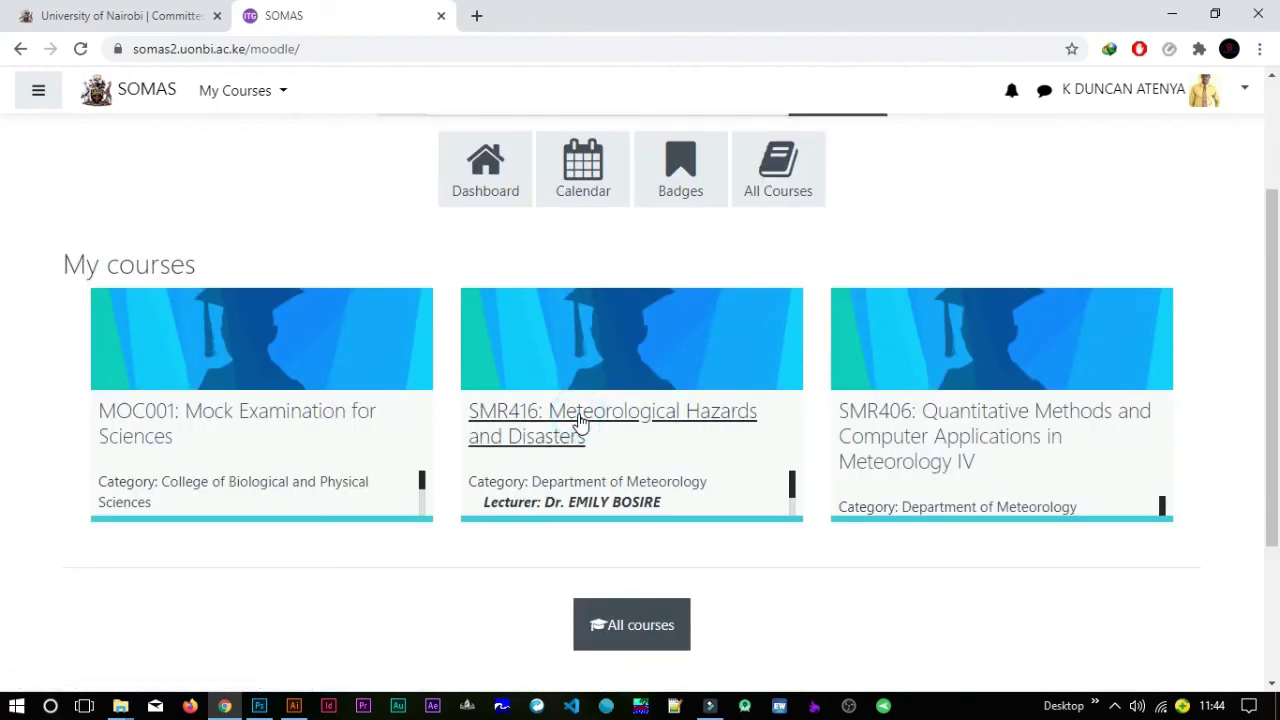
left_click(580, 421)
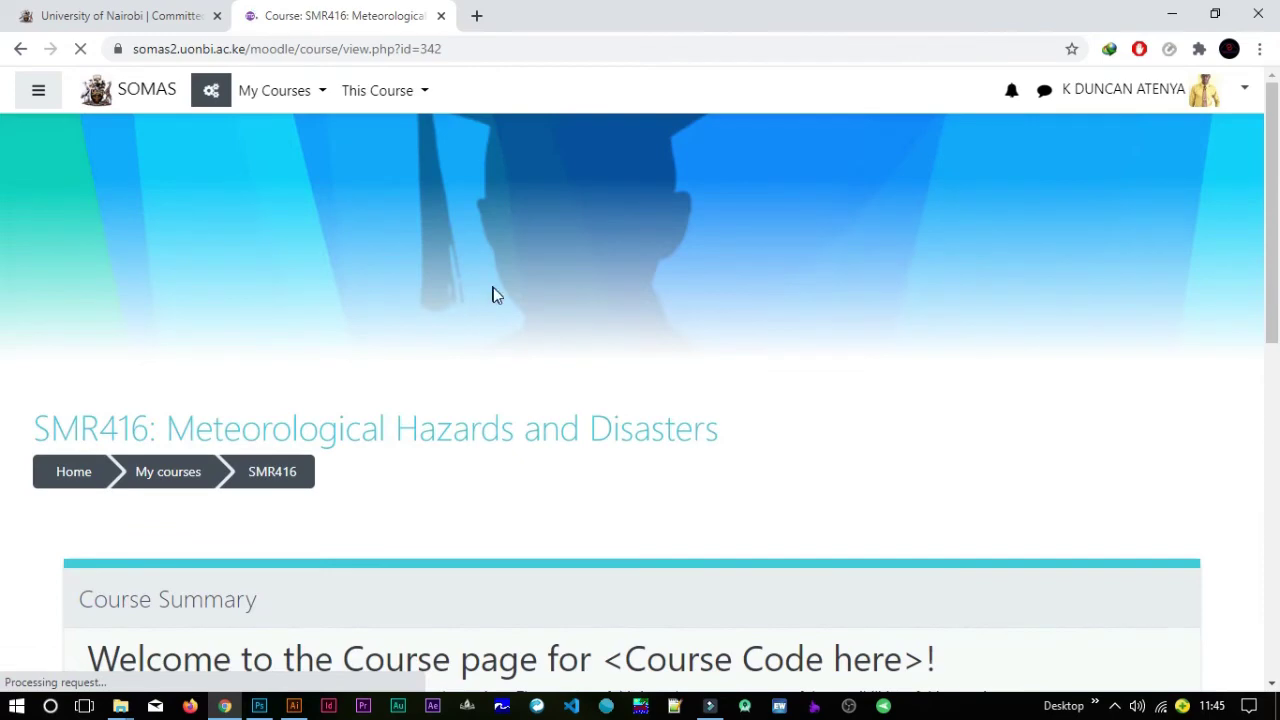
scroll(494, 297, "down", 5)
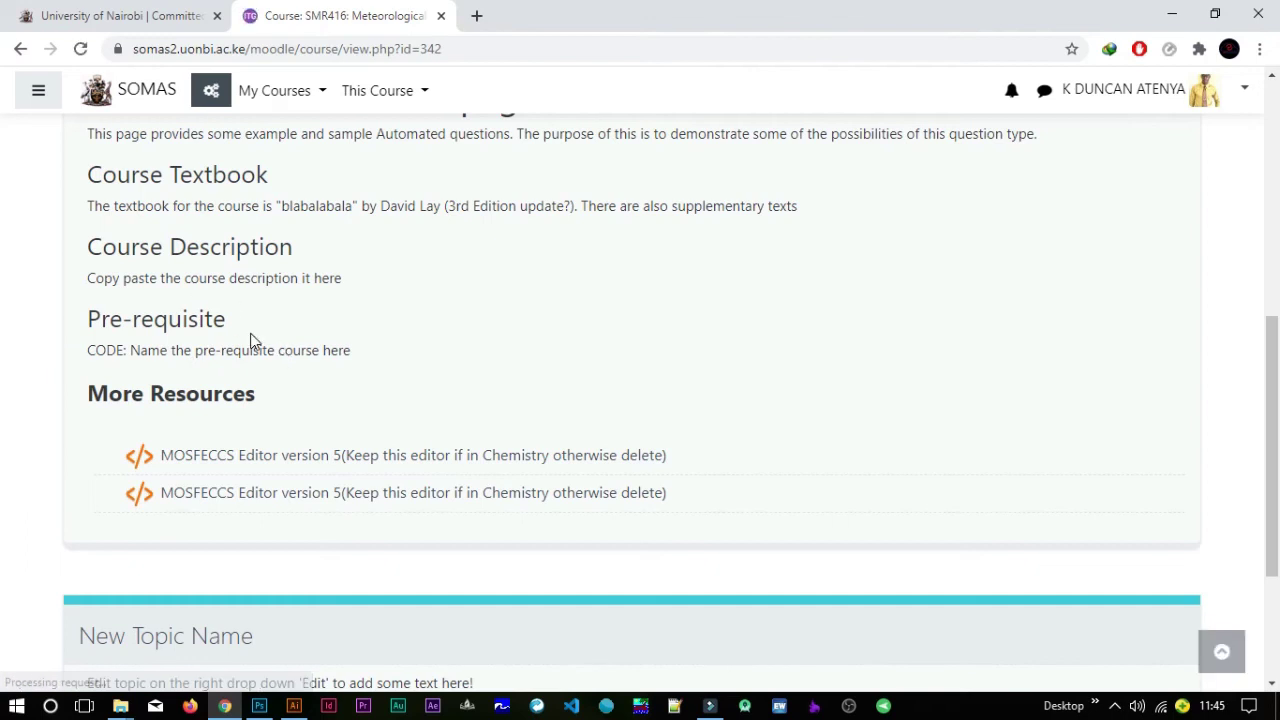
scroll(251, 338, "up", 1)
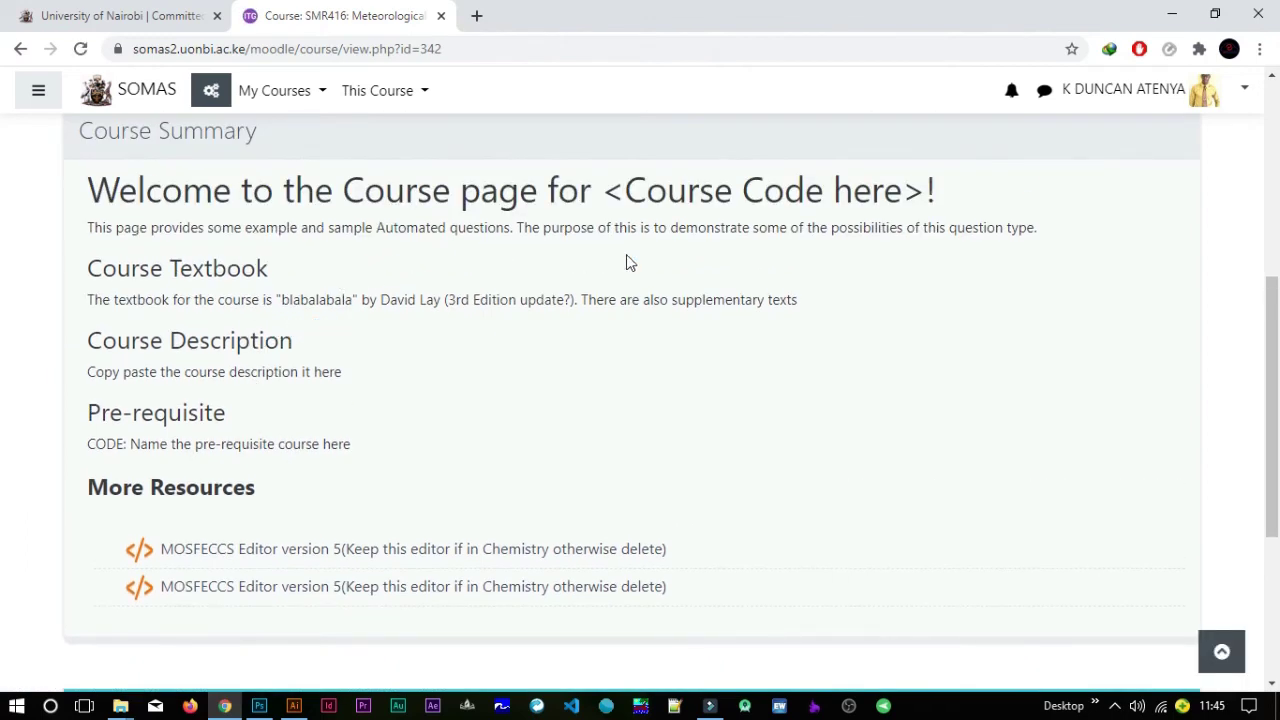
scroll(686, 256, "down", 1)
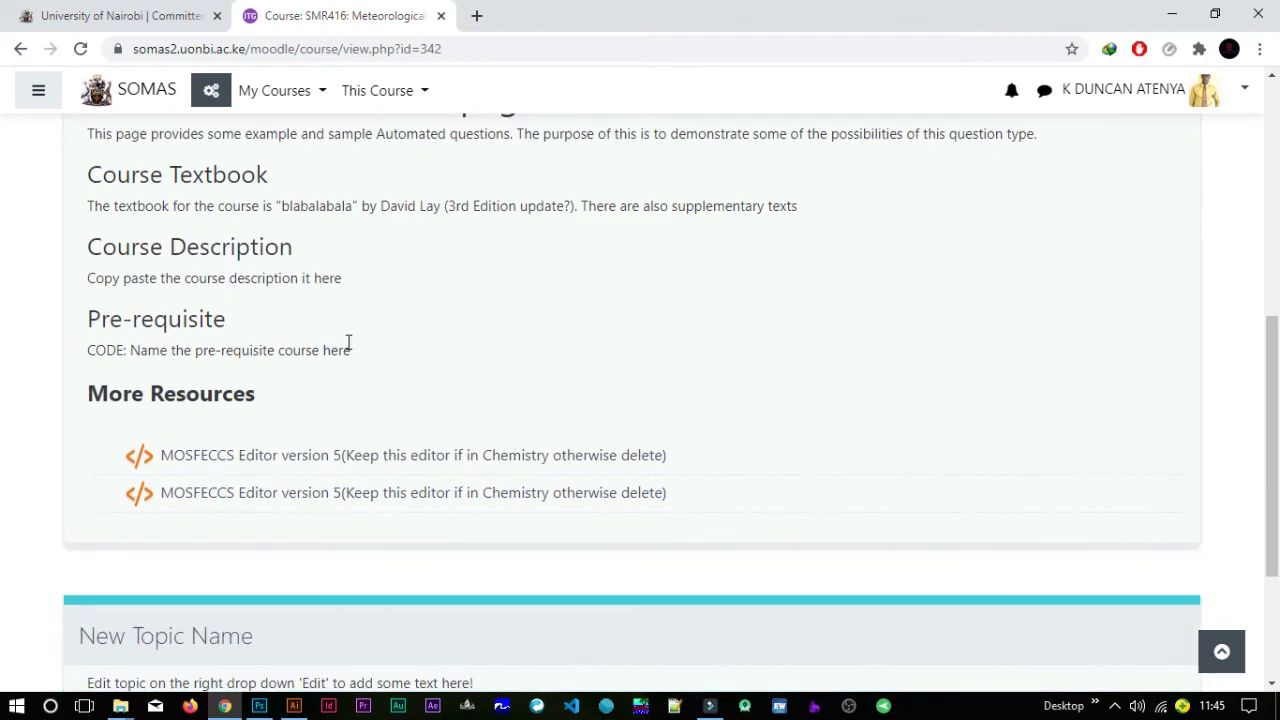
scroll(348, 343, "down", 1)
scroll(348, 350, "down", 2)
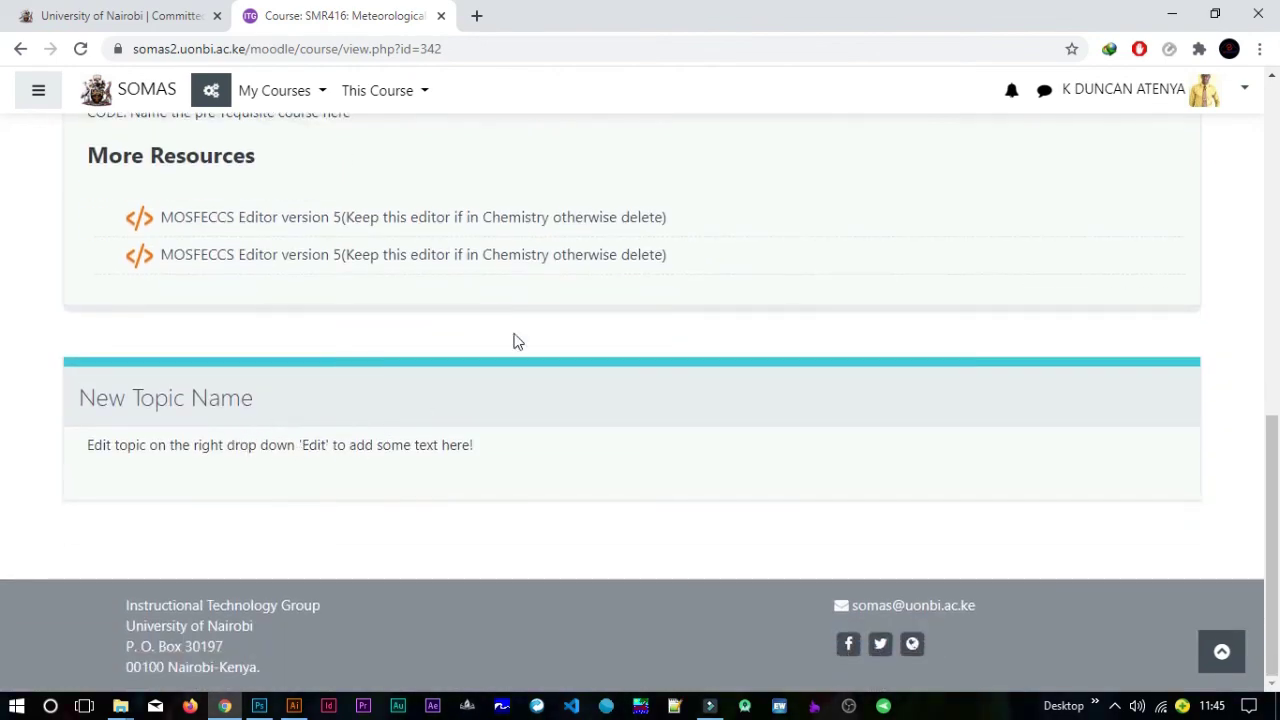
scroll(515, 350, "up", 10)
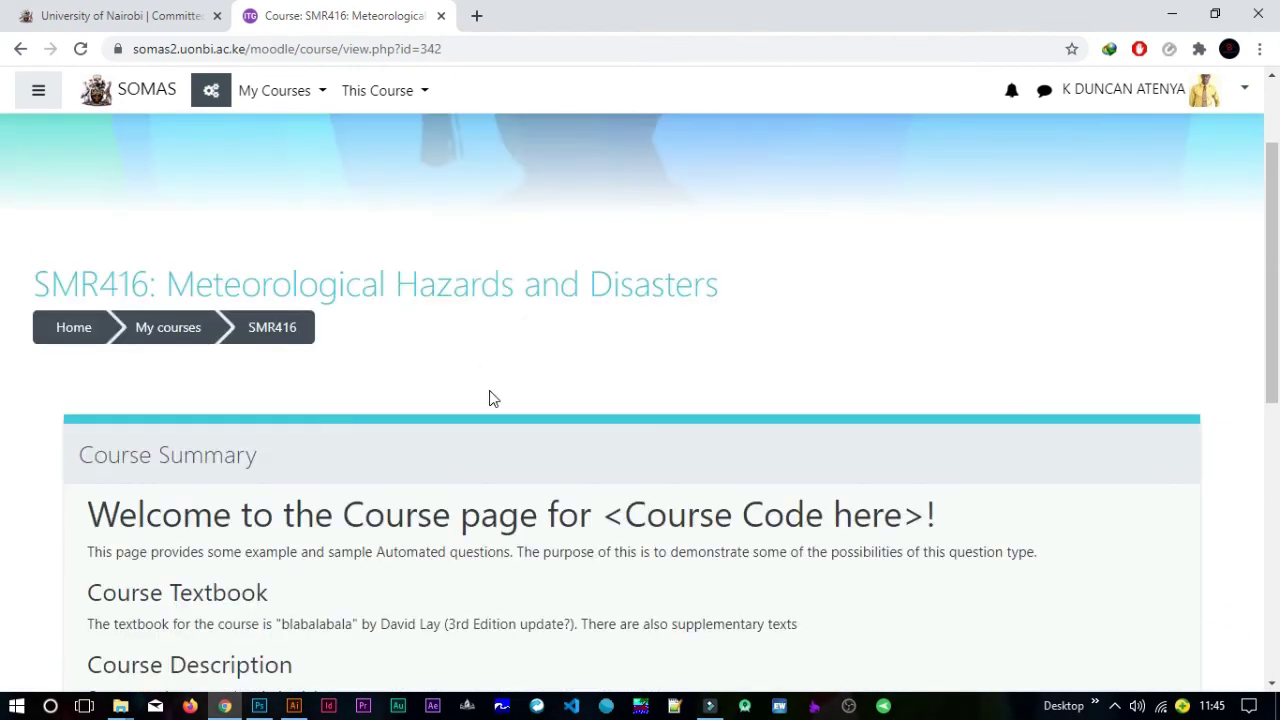
scroll(437, 452, "down", 1)
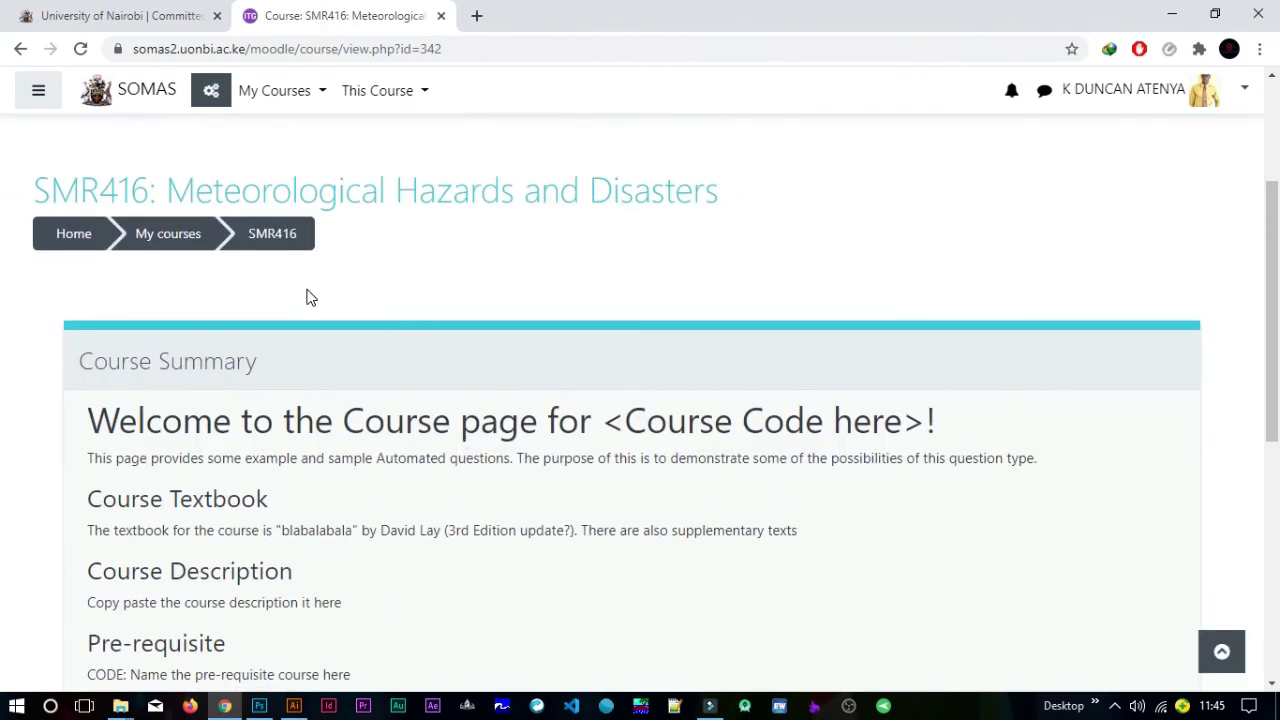
scroll(308, 297, "down", 1)
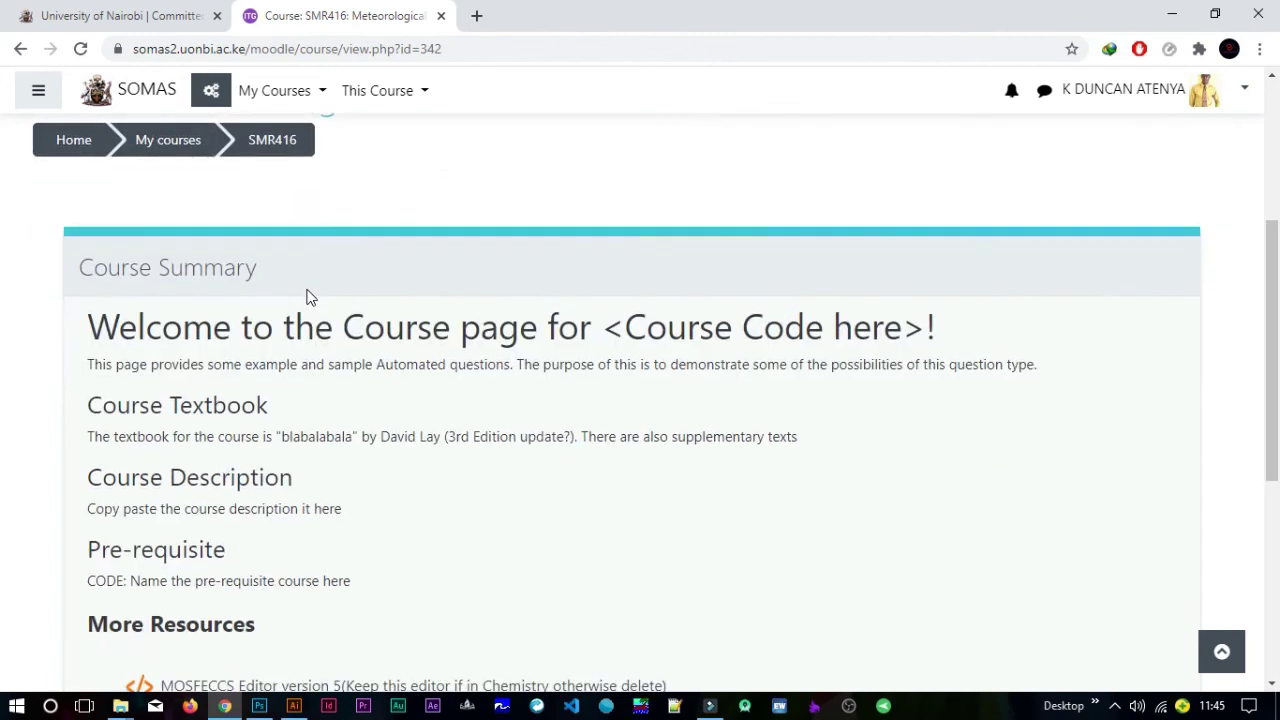
scroll(308, 297, "up", 1)
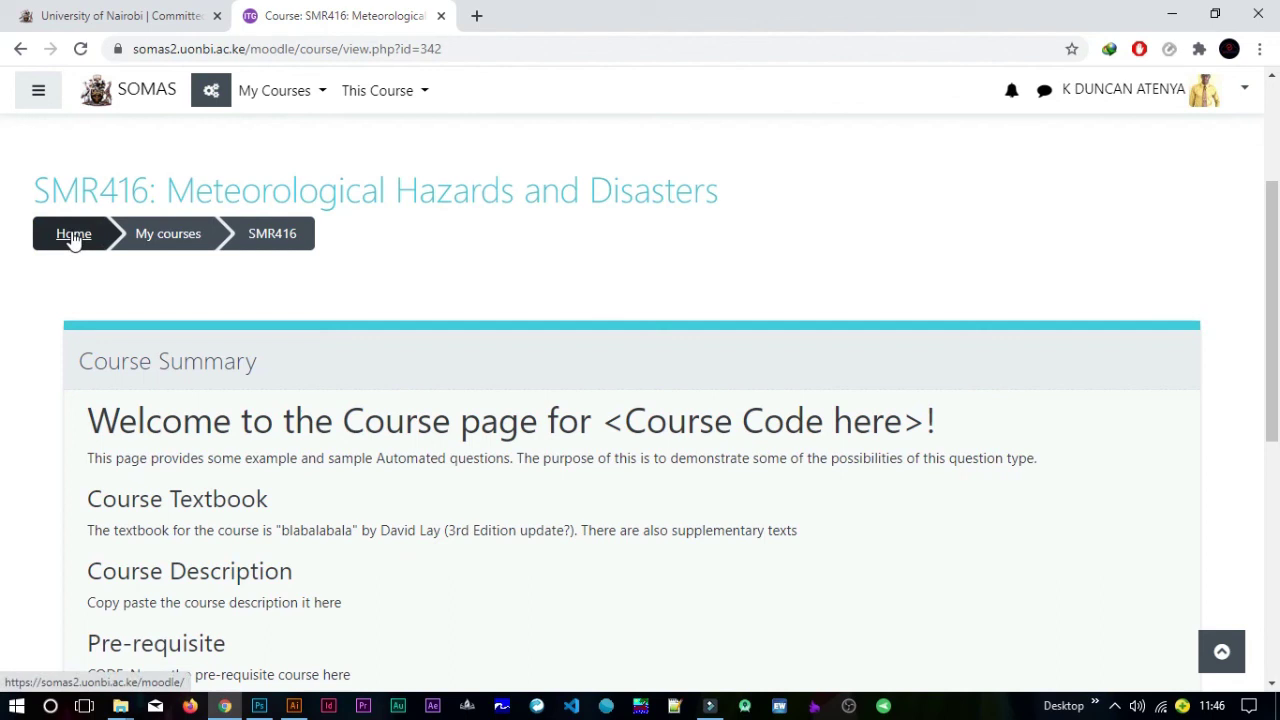
left_click(73, 236)
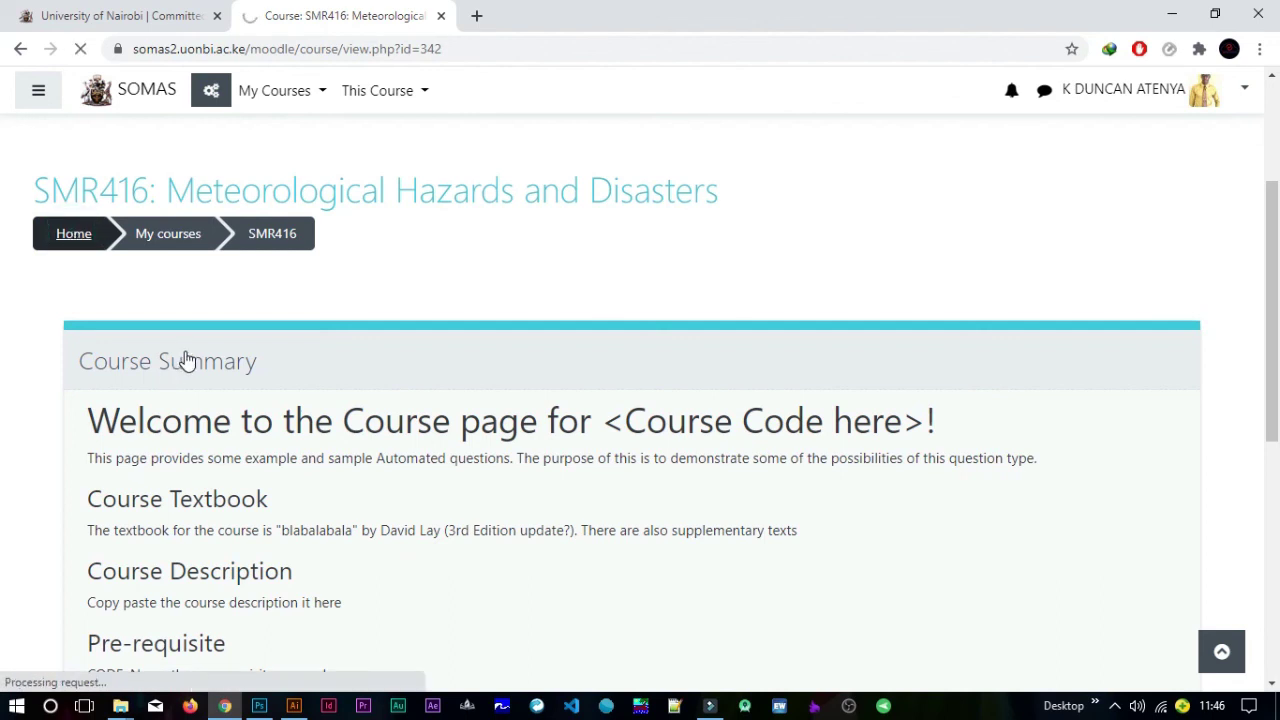
Scroll down the home page, then back to the top showing the Enrollment Code box.
scroll(397, 405, "down", 1)
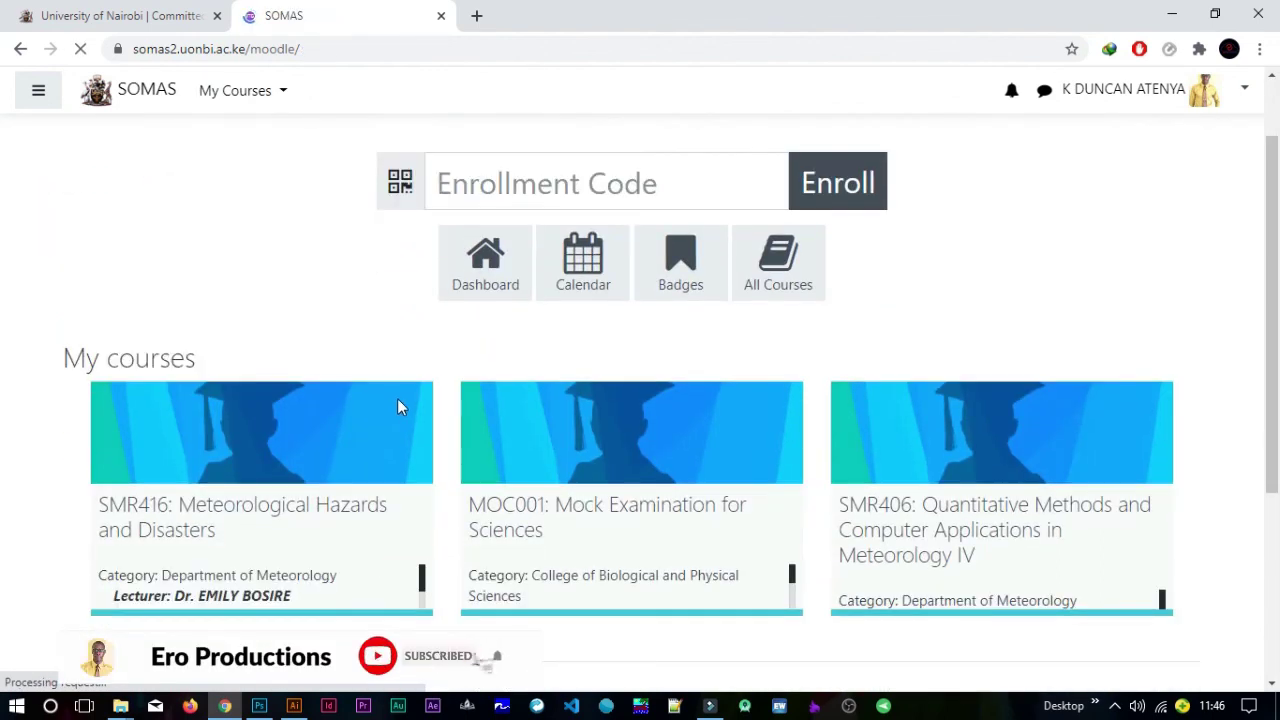
scroll(397, 403, "down", 2)
scroll(397, 402, "up", 1)
scroll(393, 400, "up", 3)
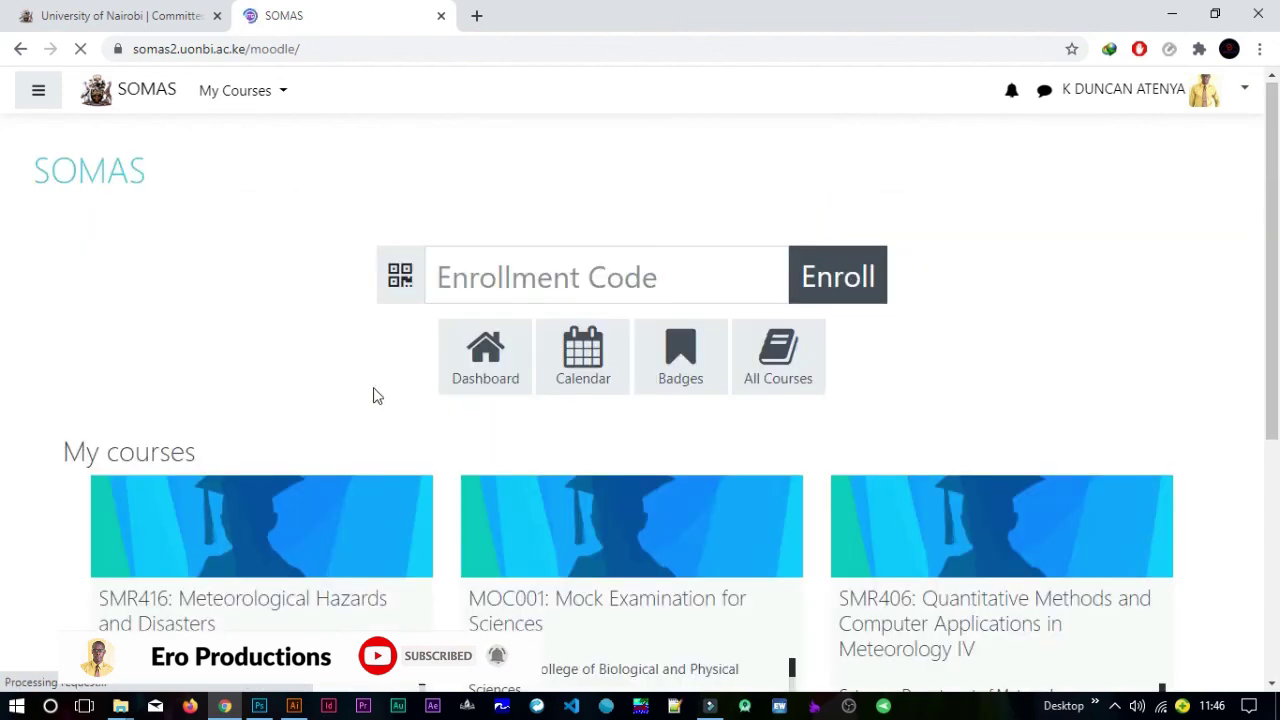